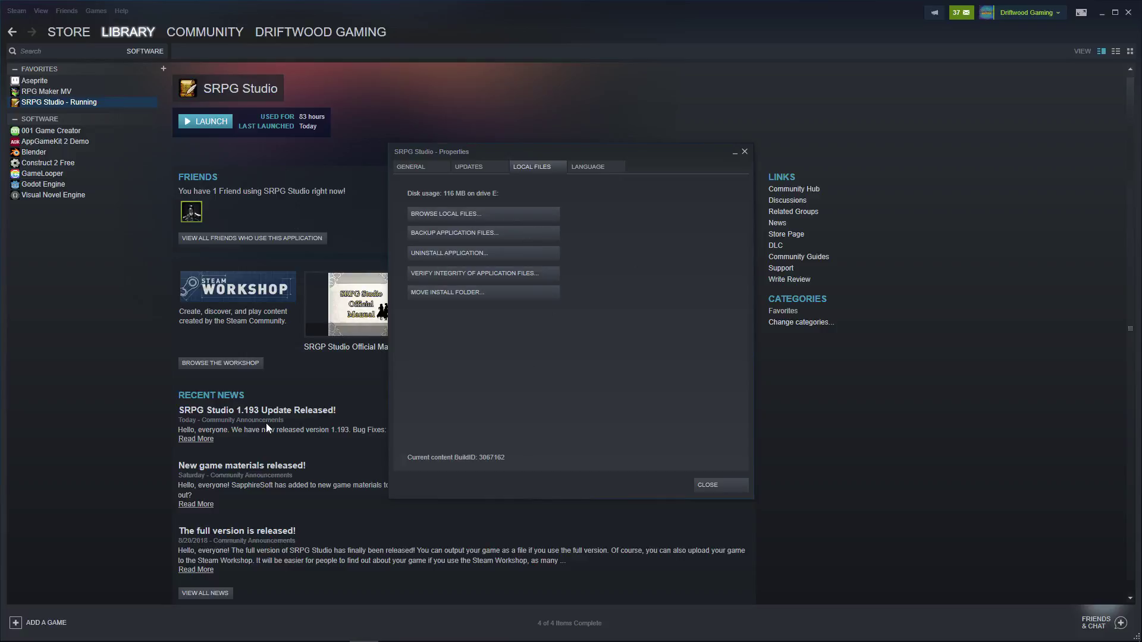
Close SRPG Studio's Properties and read the news lines about new free game materials.
left_click(734, 484)
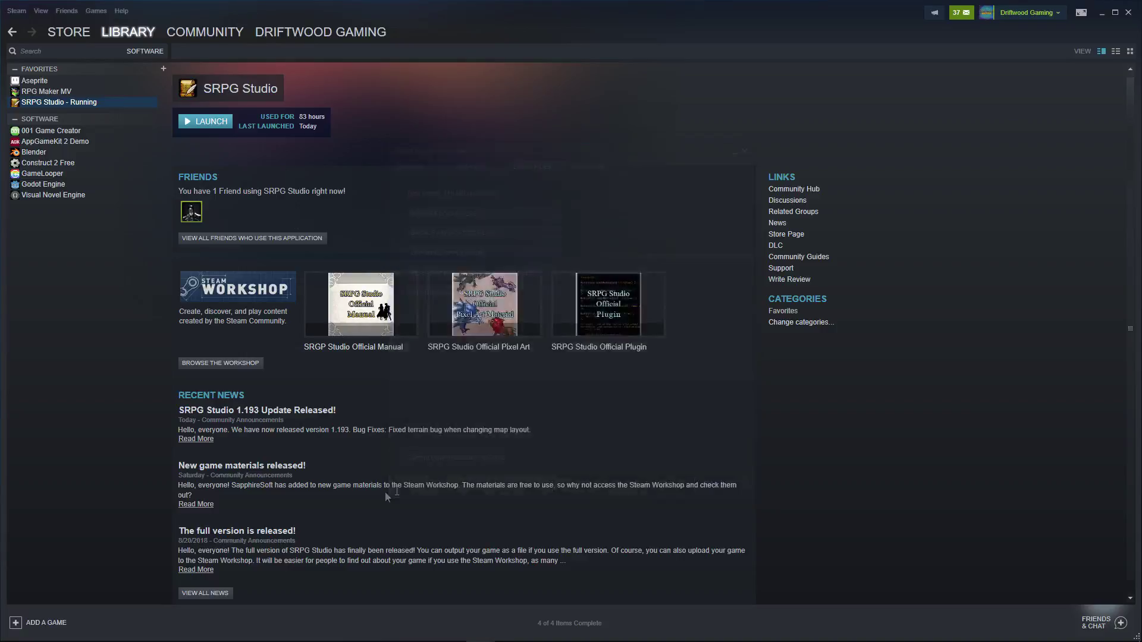
scroll(292, 509, "down", 1)
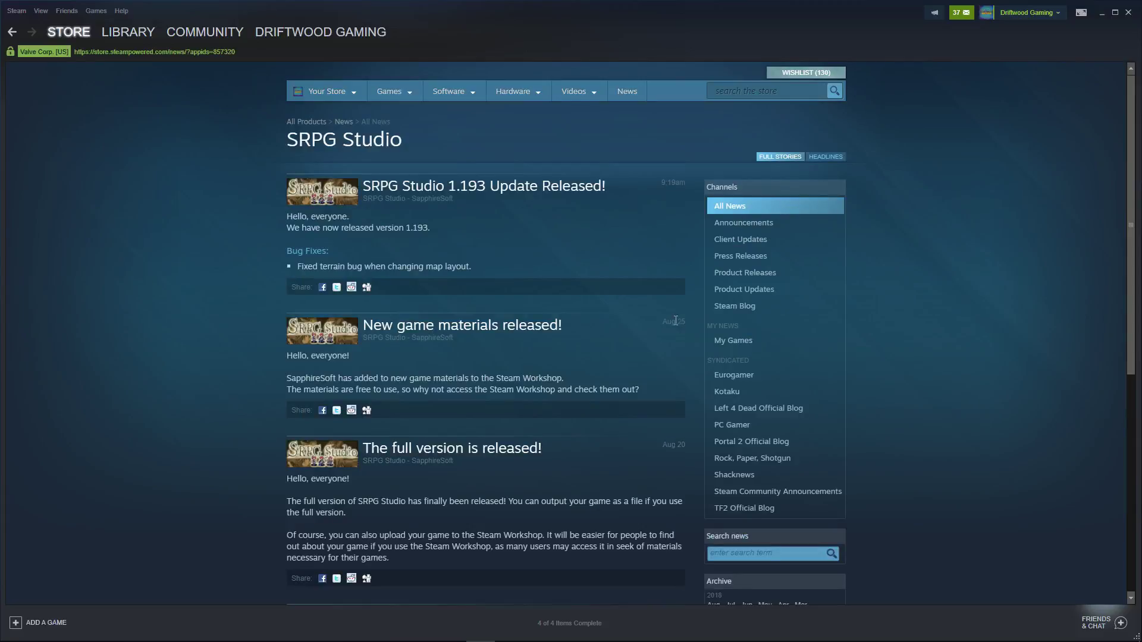
left_click_drag(333, 378, 548, 379)
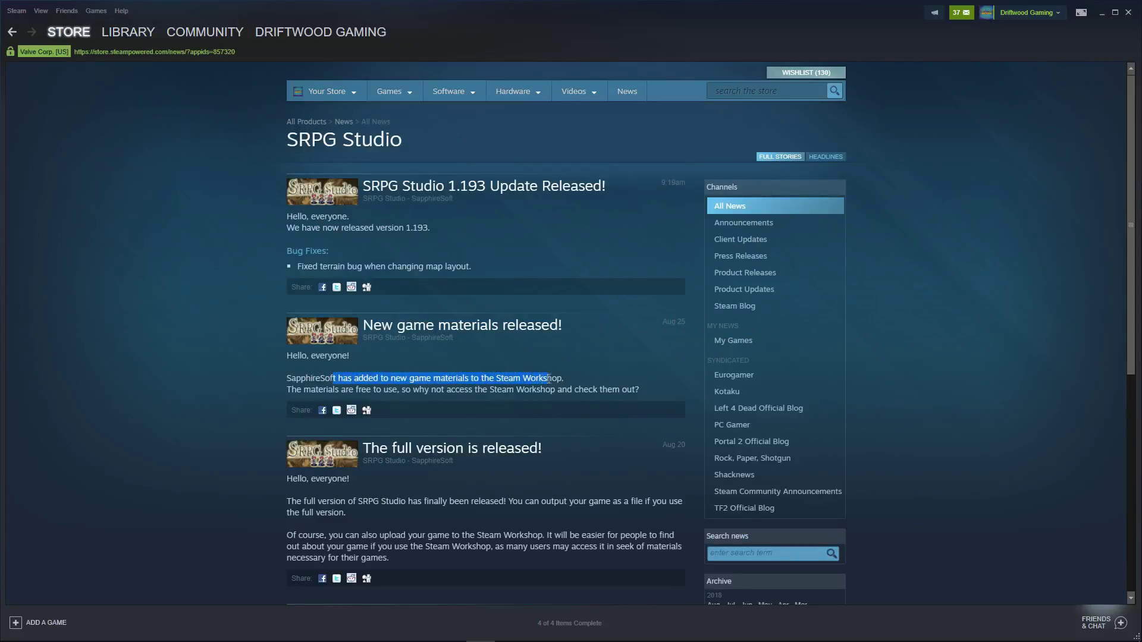
left_click_drag(333, 389, 592, 393)
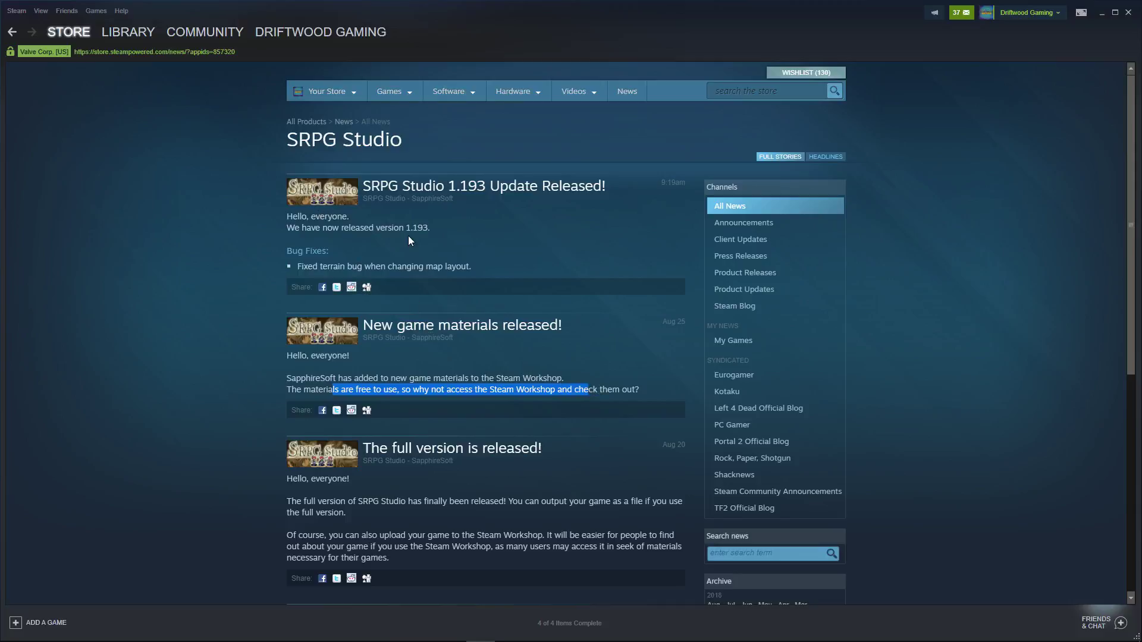
Review the first news post and its bug-fix line, then open the 4-of-4 completed downloads list.
left_click_drag(306, 220, 467, 265)
left_click(467, 264)
left_click_drag(313, 267, 448, 277)
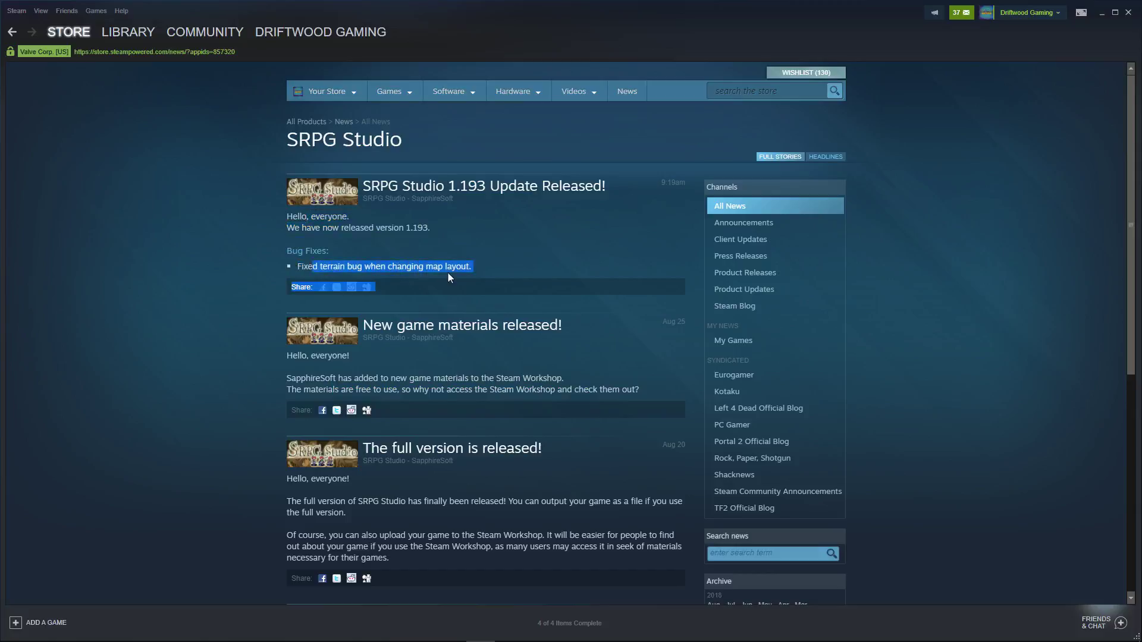
left_click(458, 267)
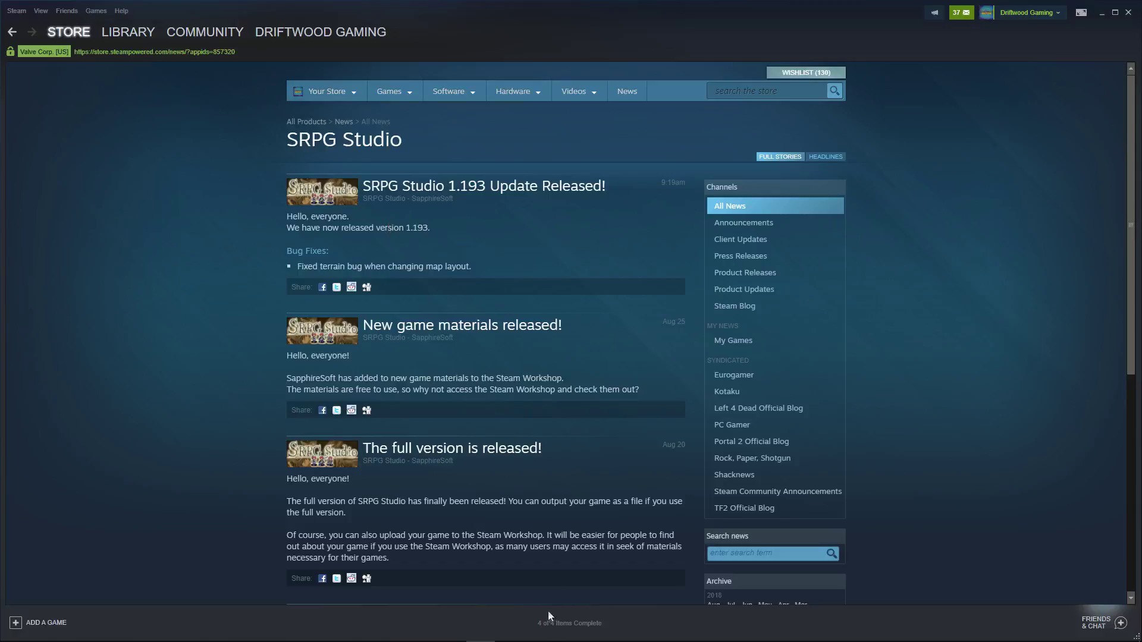
left_click(558, 623)
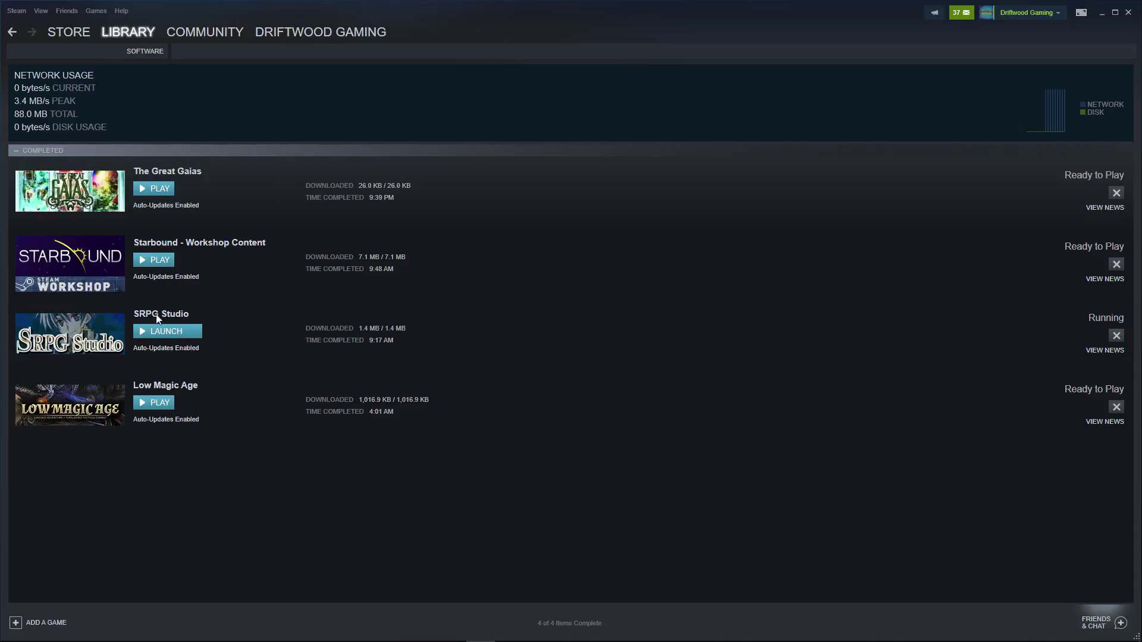
Go from SRPG Studio's download entry to its library page under Library > Software.
right_click(80, 327)
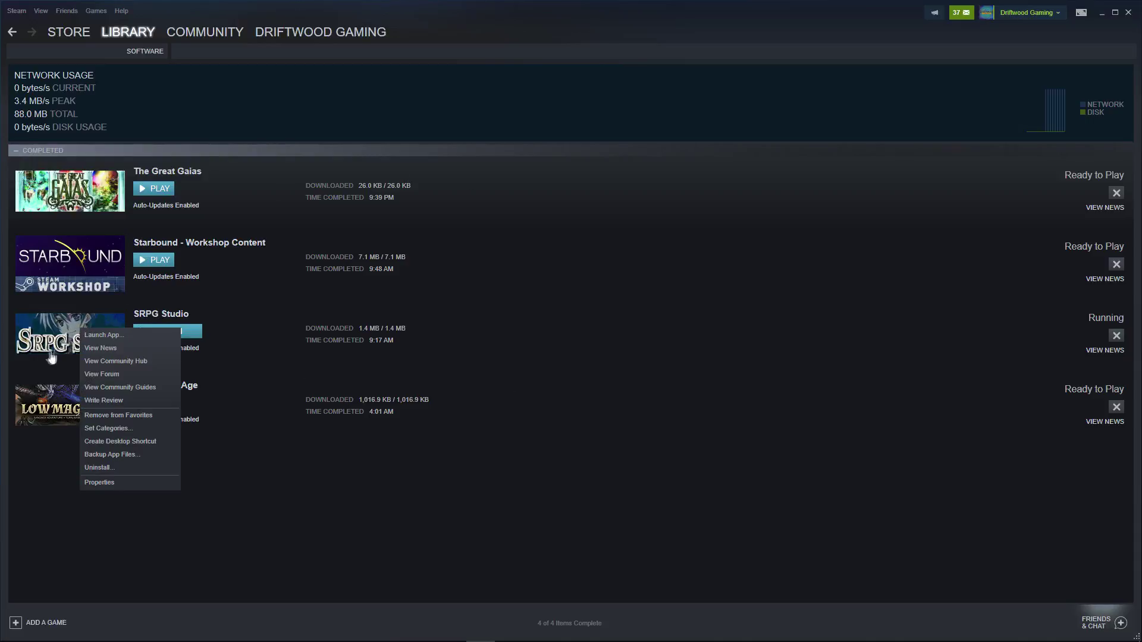
left_click(114, 361)
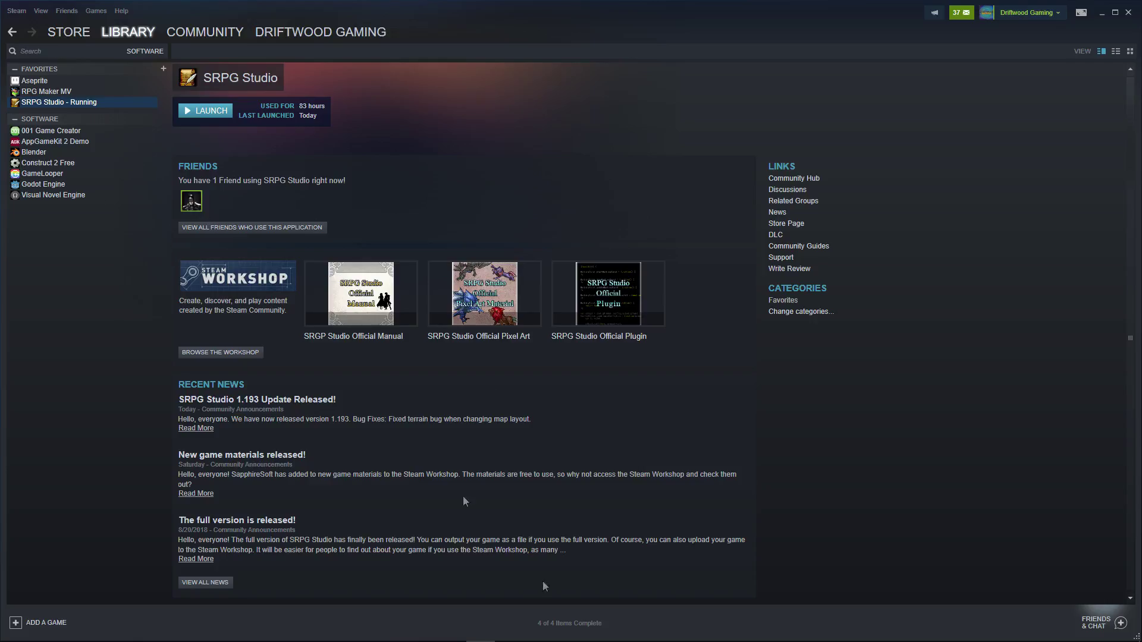
mouse_move(117, 34)
left_click(127, 62)
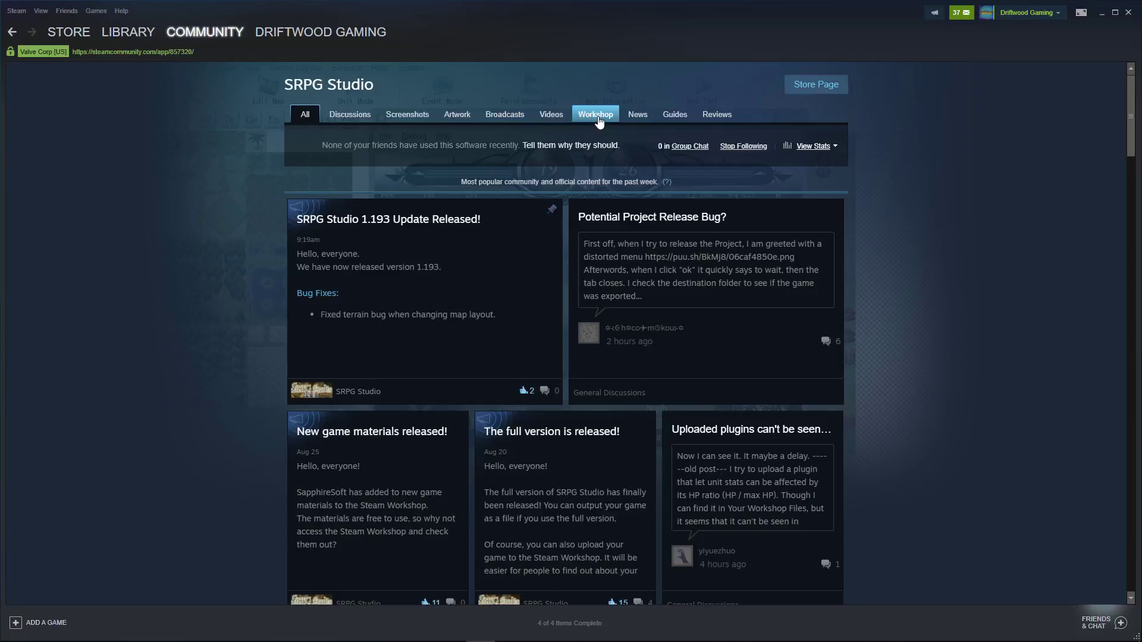
Browse SRPG Studio's Workshop and open SRPG Studio Official Plugin from the Most Popular list.
left_click(595, 114)
scroll(395, 354, "down", 3)
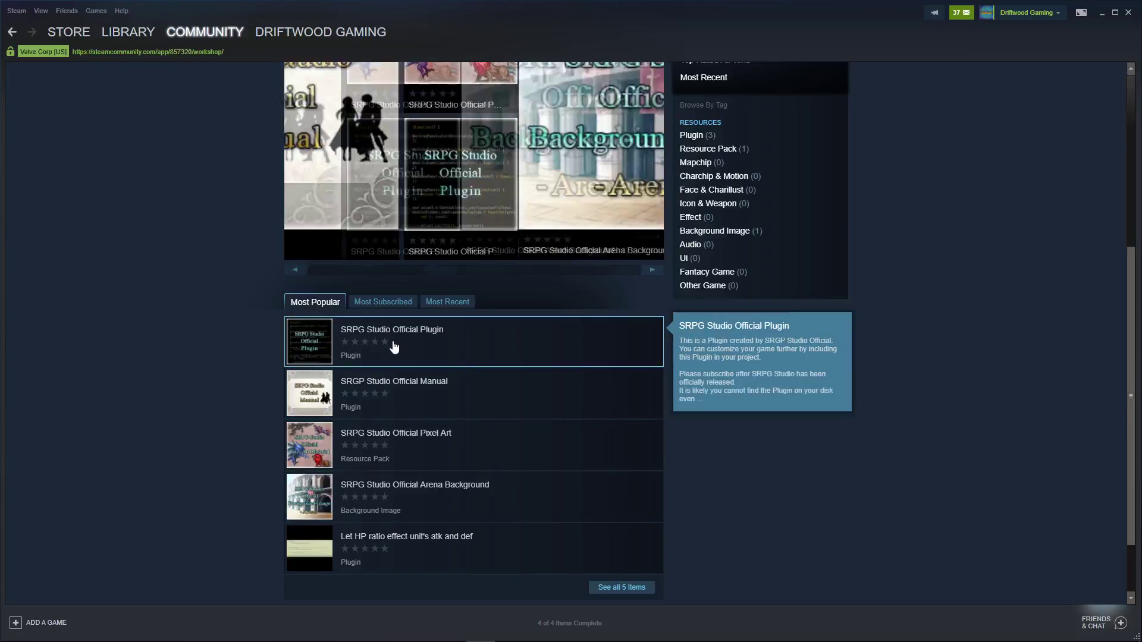
scroll(400, 373, "up", 2)
scroll(400, 372, "down", 3)
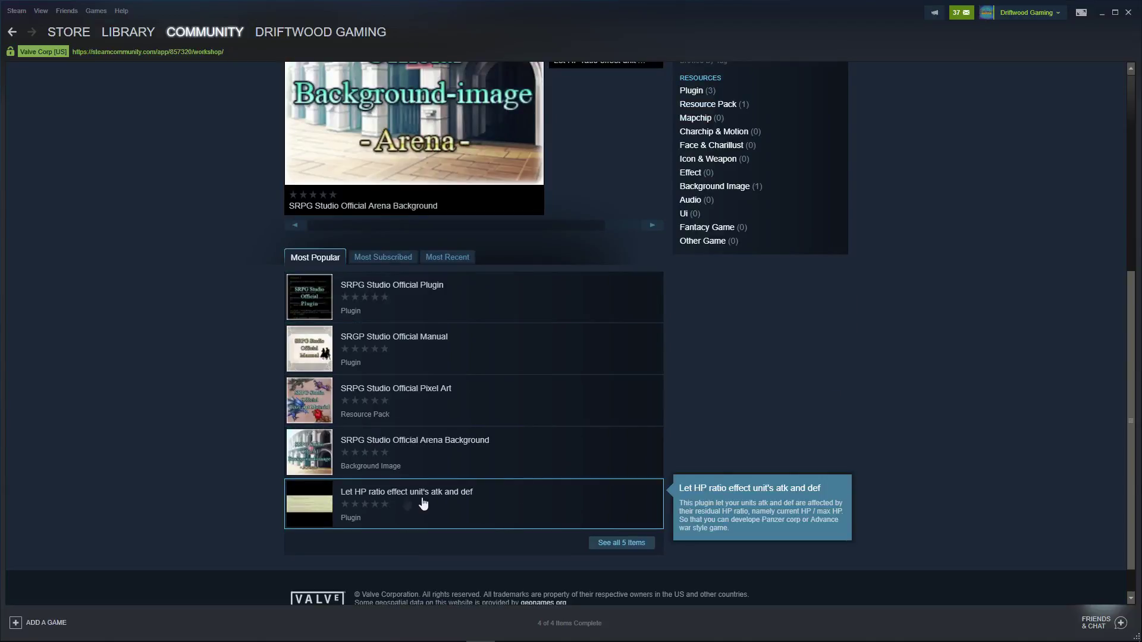
left_click(391, 293)
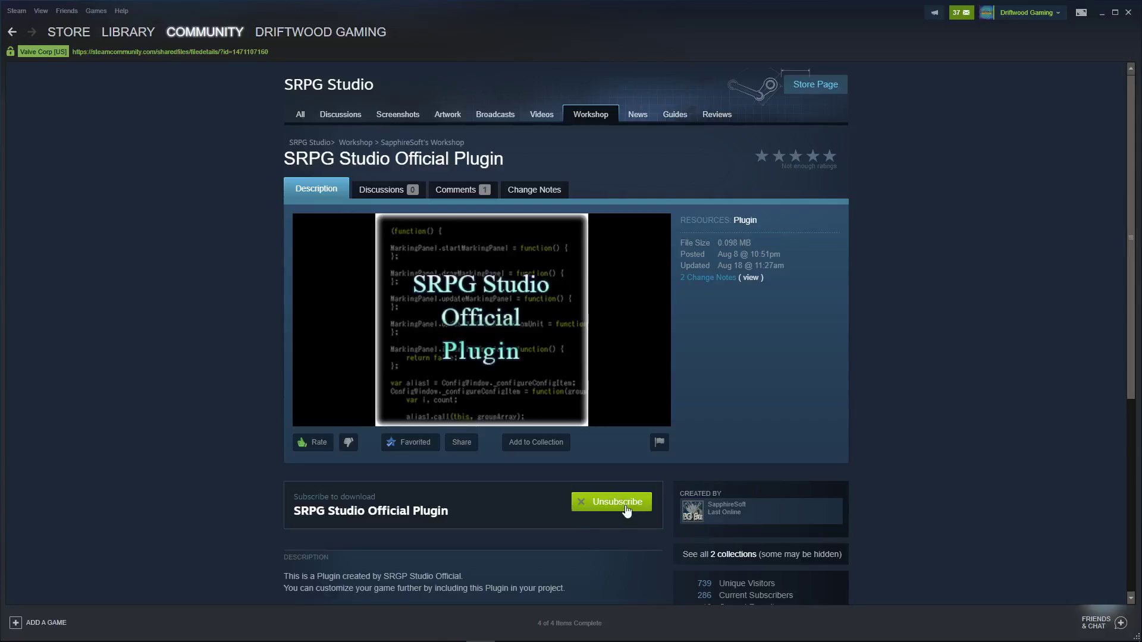
Open the Official Arena Background item, confirm it's subscribed, then return to Library > Software.
left_click(17, 34)
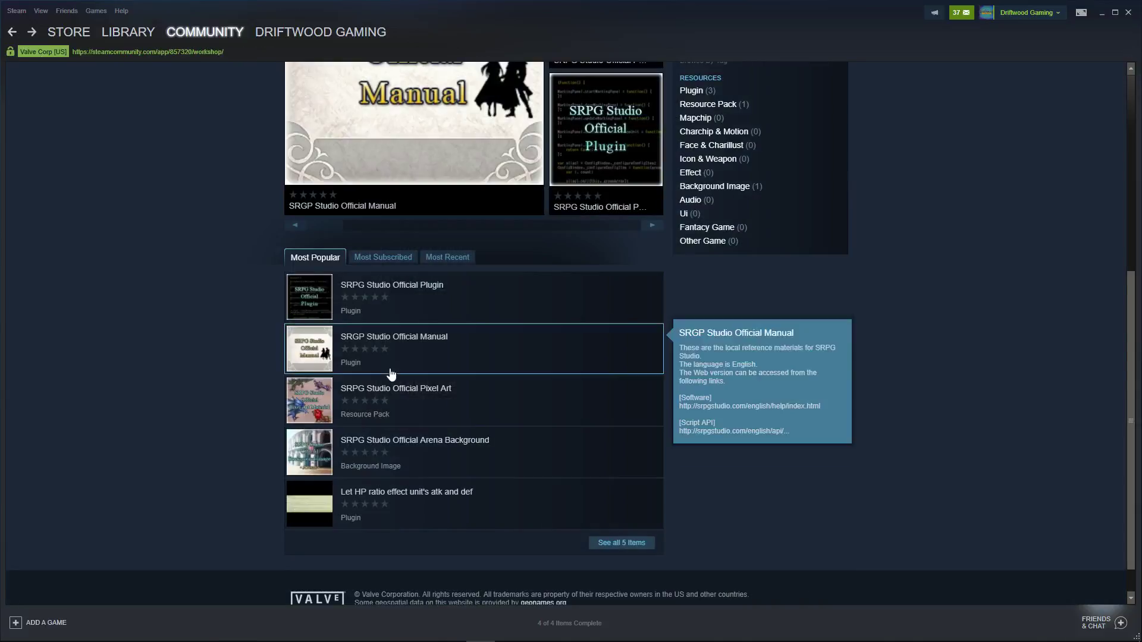
left_click(452, 452)
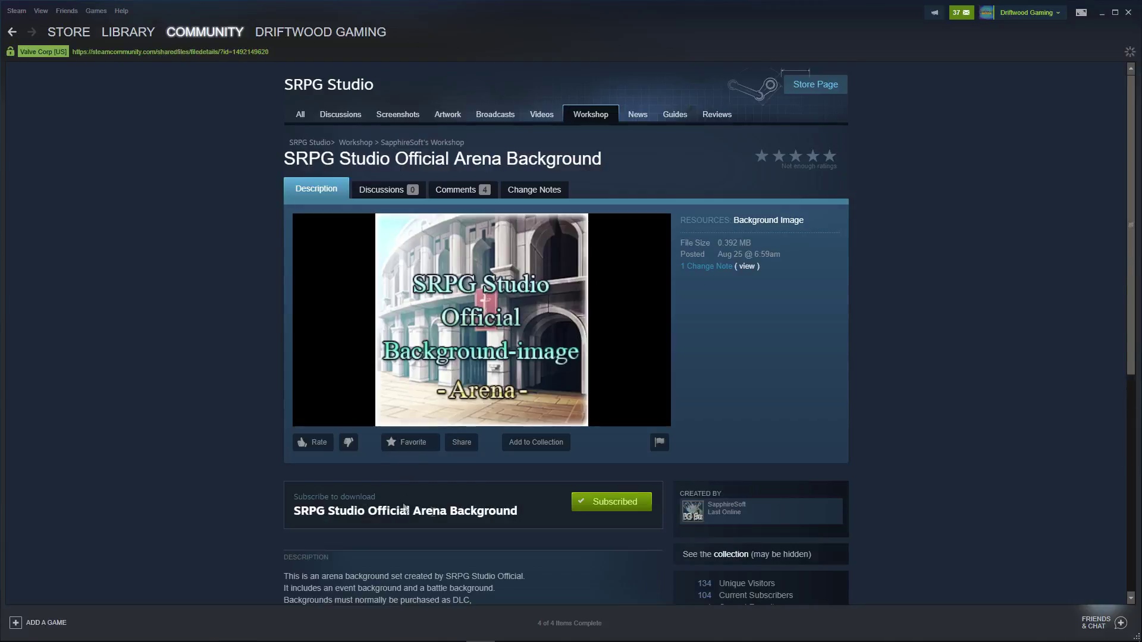
scroll(636, 489, "down", 3)
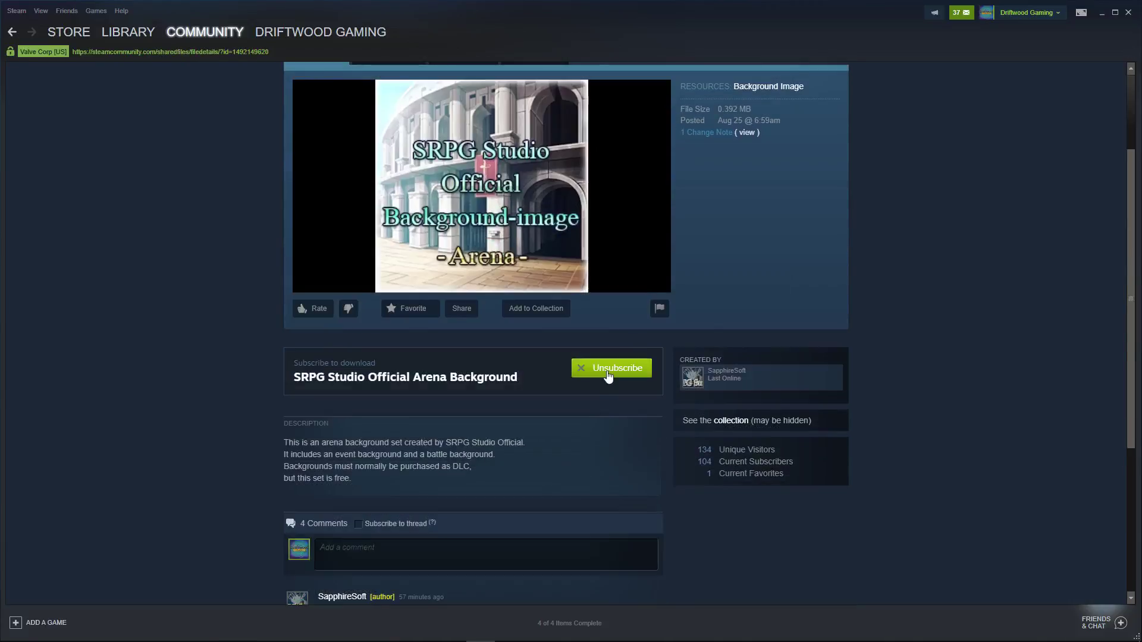
scroll(613, 366, "down", 4)
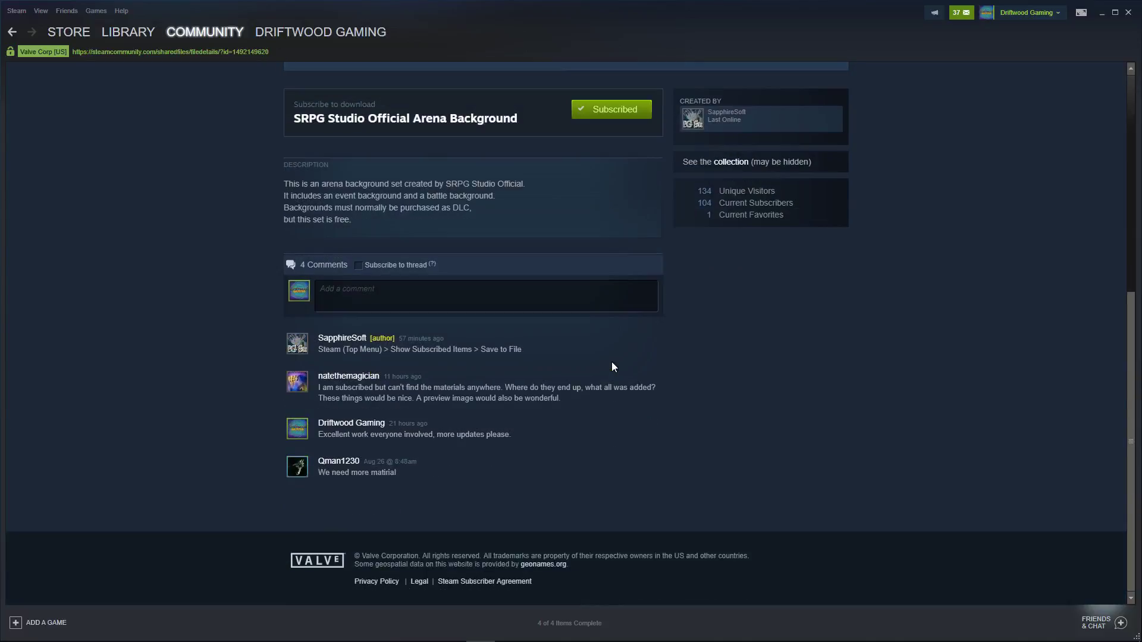
scroll(612, 367, "up", 10)
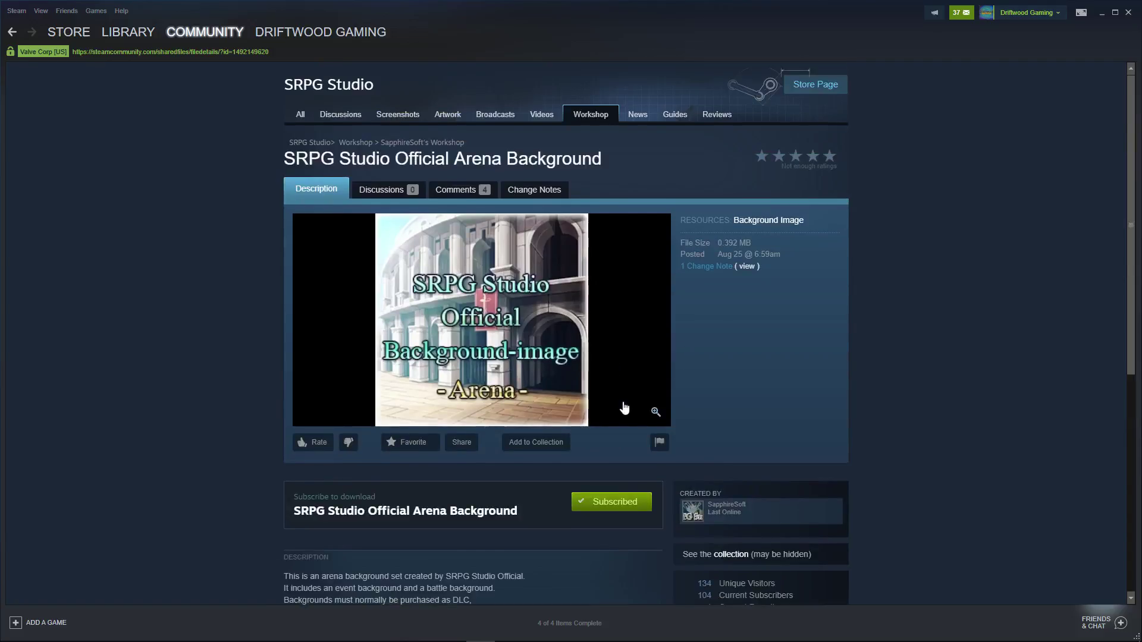
mouse_move(128, 33)
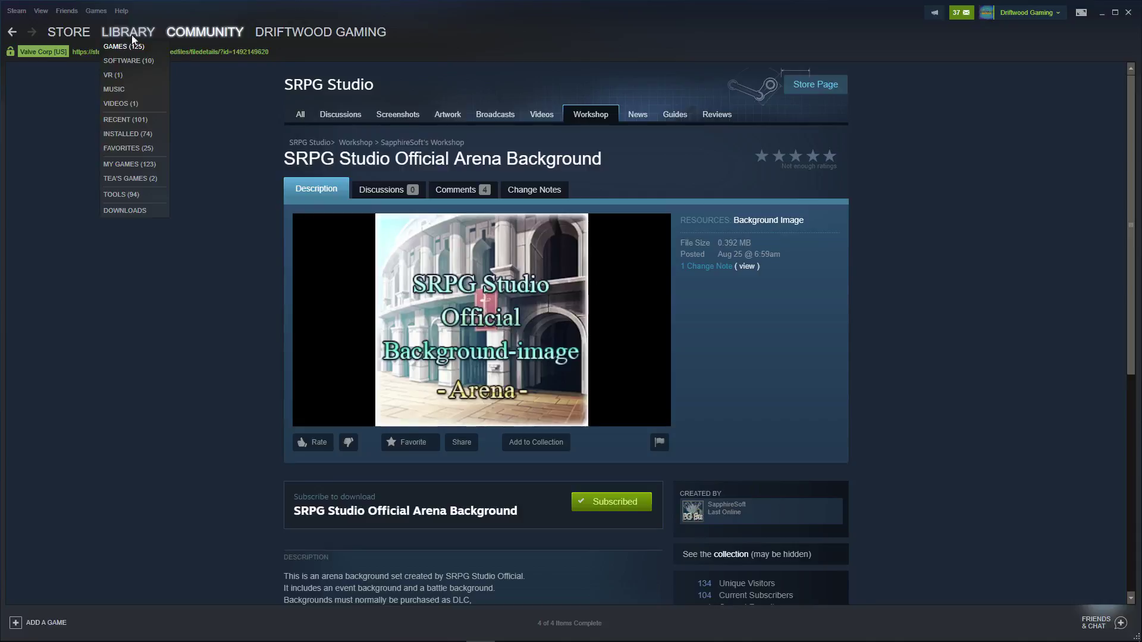
left_click(128, 60)
Browse SRPG Studio's local files from its Properties to open the install folder.
right_click(66, 107)
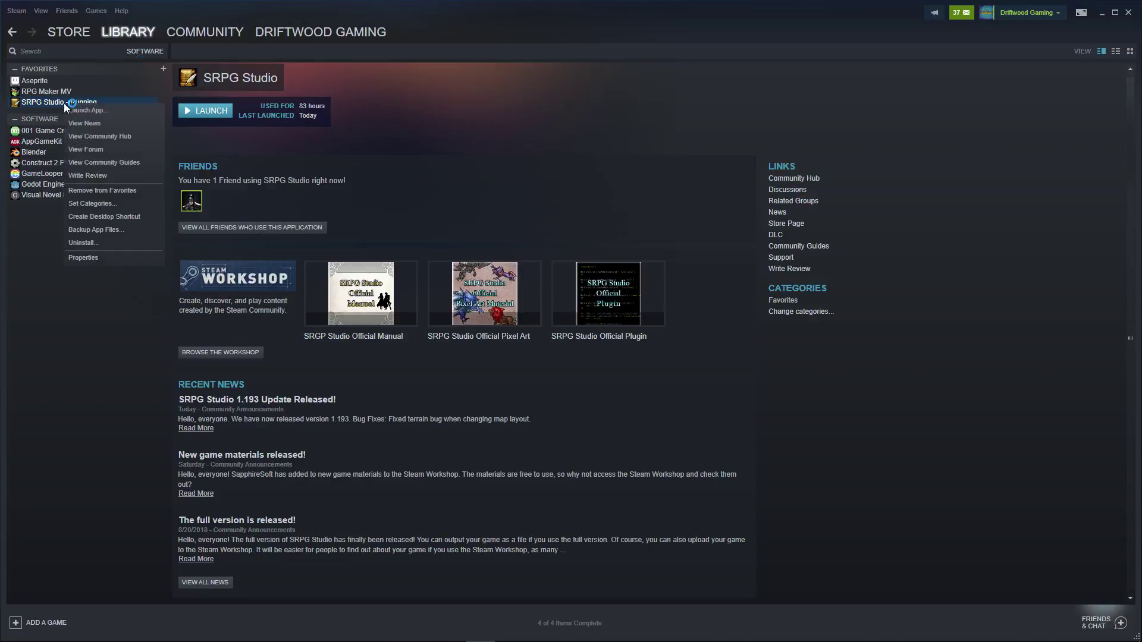
left_click(102, 259)
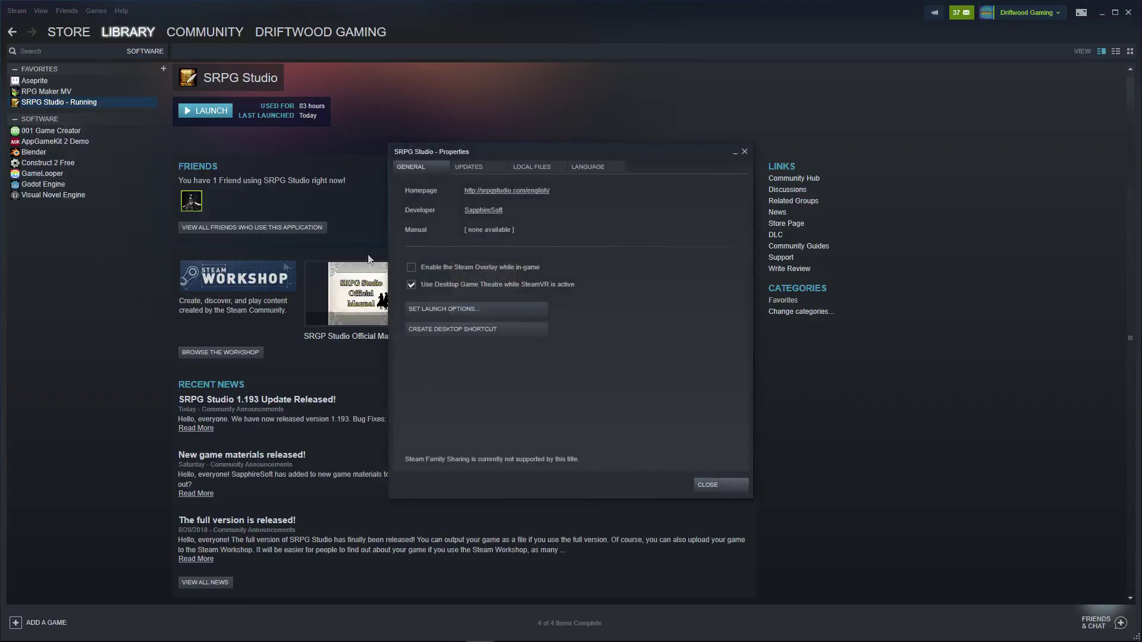
left_click(533, 169)
left_click(476, 215)
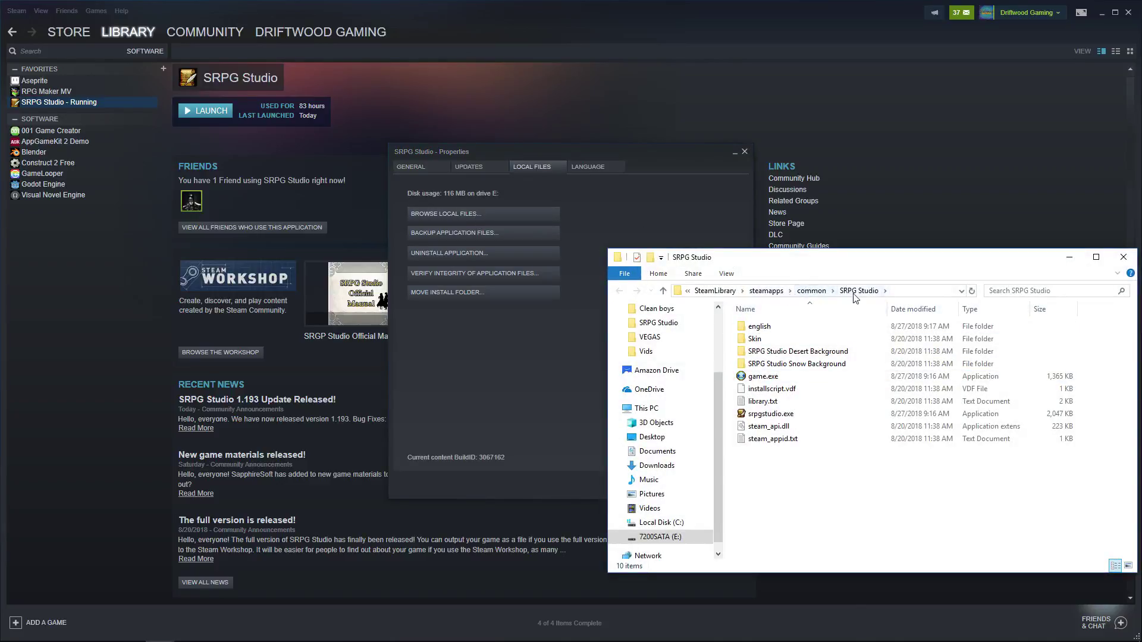
Navigate to steamapps > workshop > content, select folder 857320 and check the sort options without changing them.
left_click(766, 291)
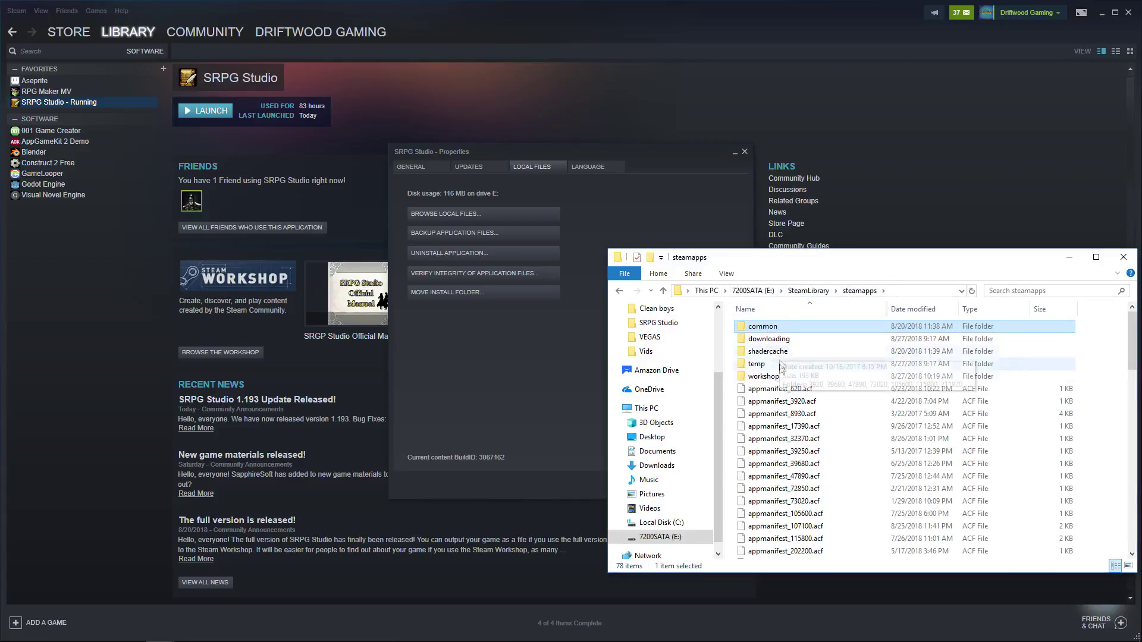
double_click(773, 377)
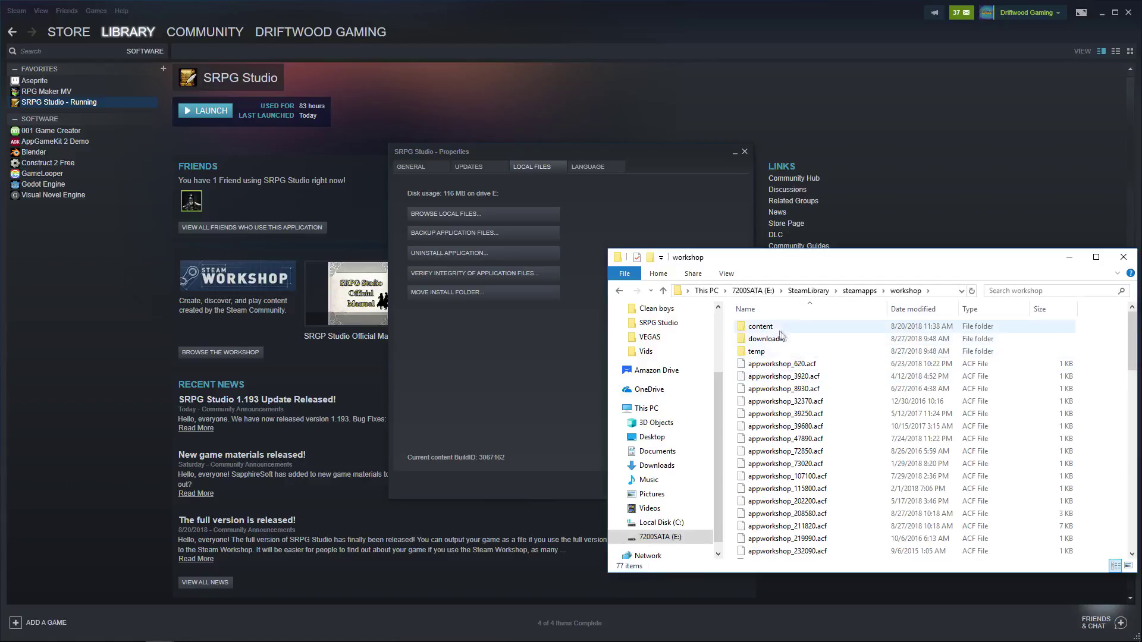
double_click(764, 328)
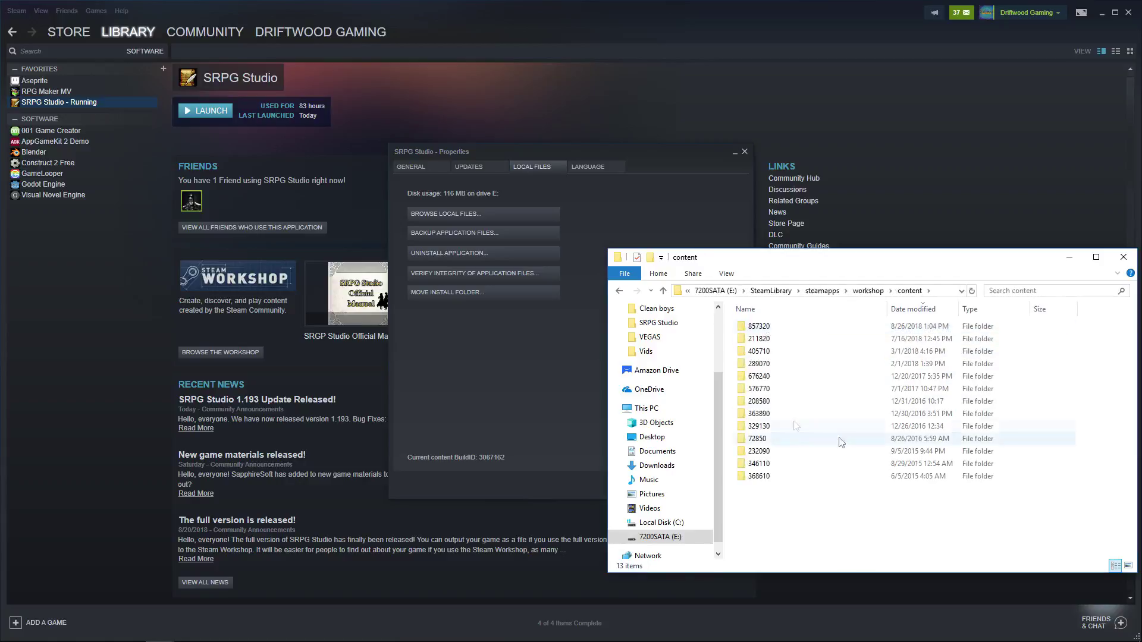
left_click(766, 329)
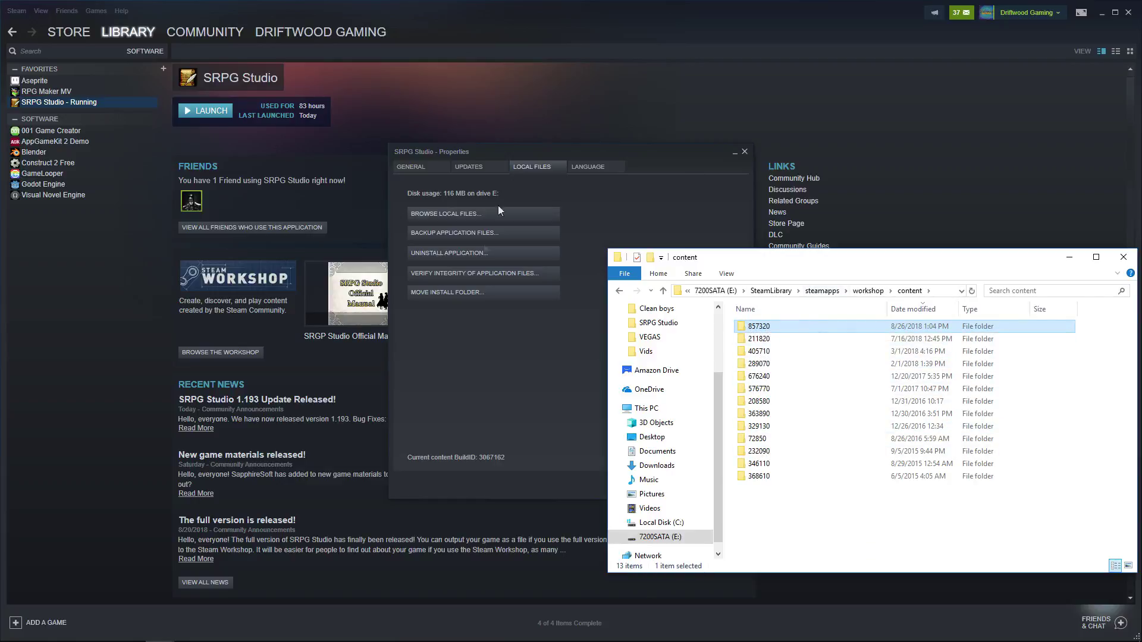
right_click(774, 510)
mouse_move(729, 321)
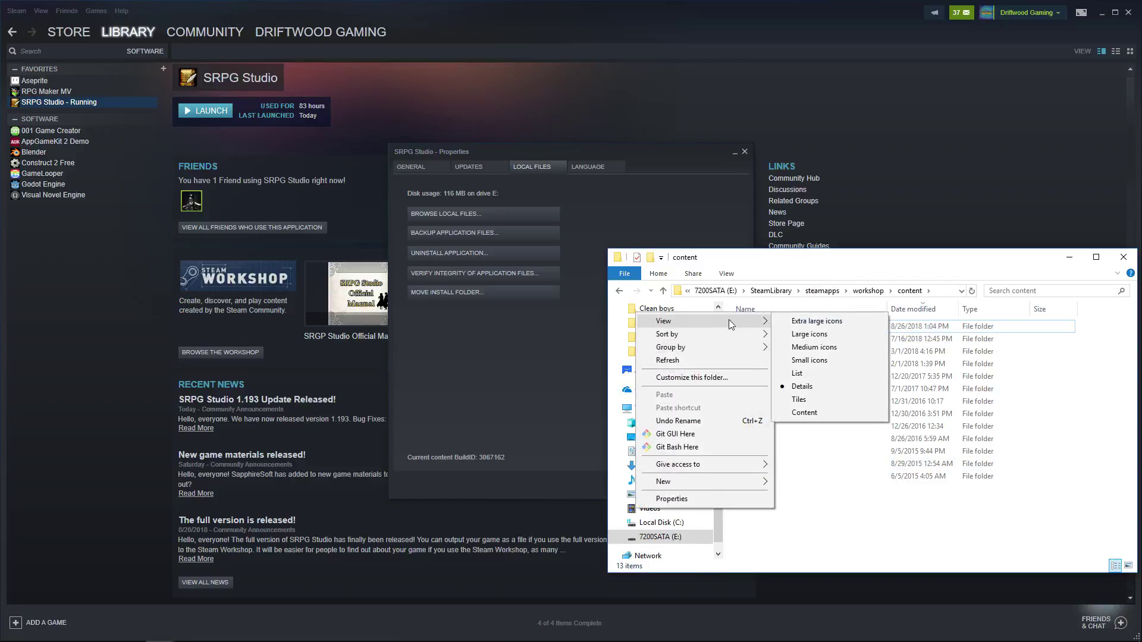
mouse_move(666, 335)
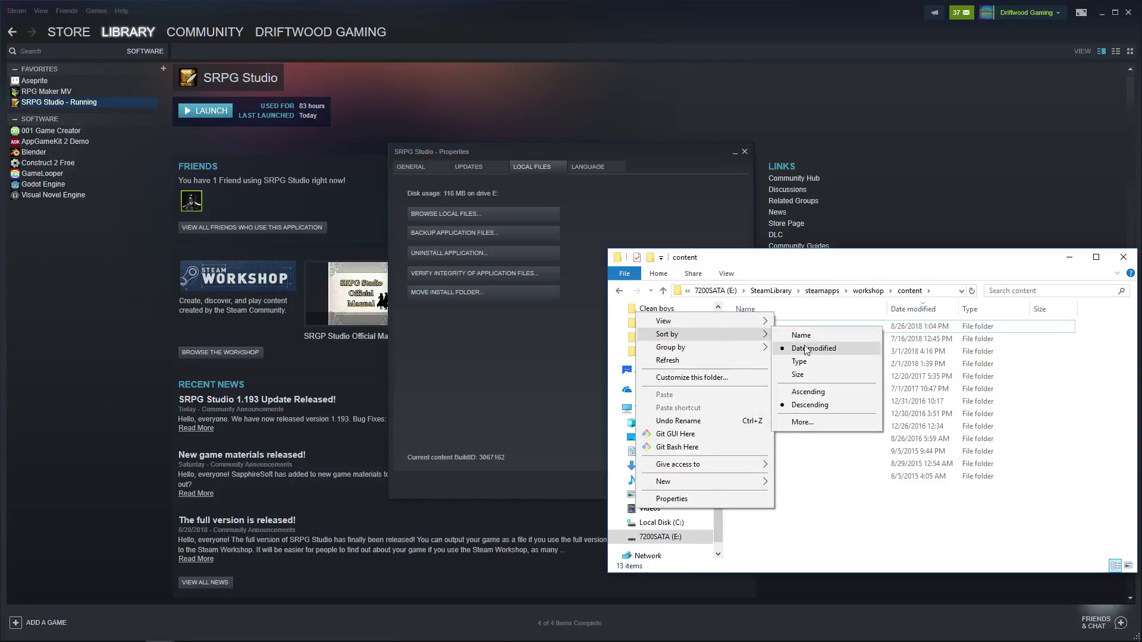
left_click(857, 527)
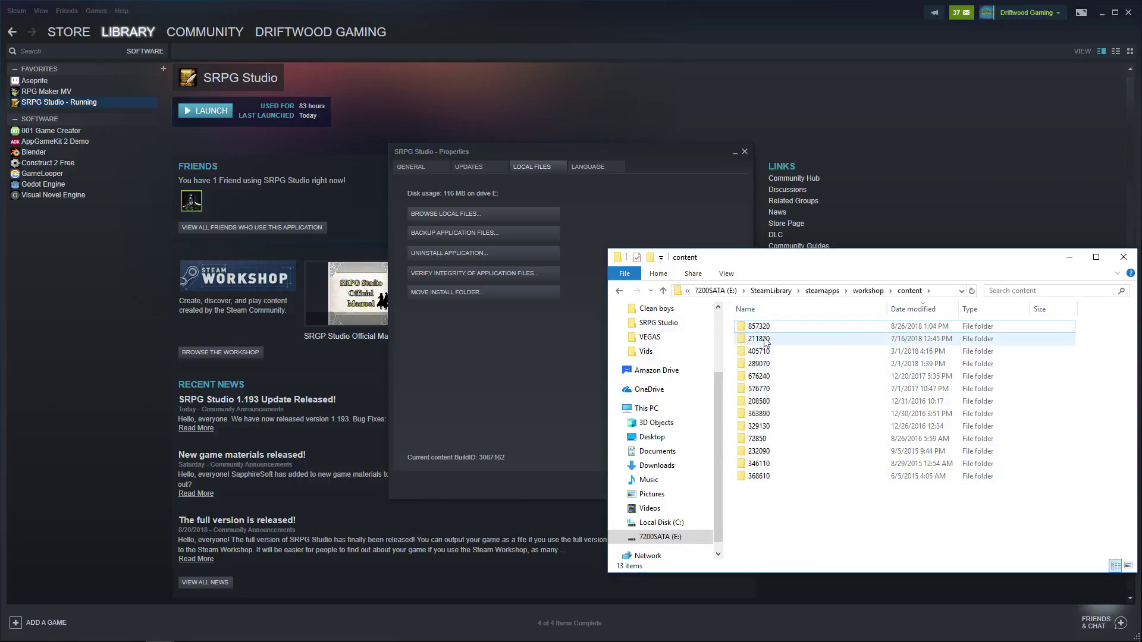
mouse_move(775, 331)
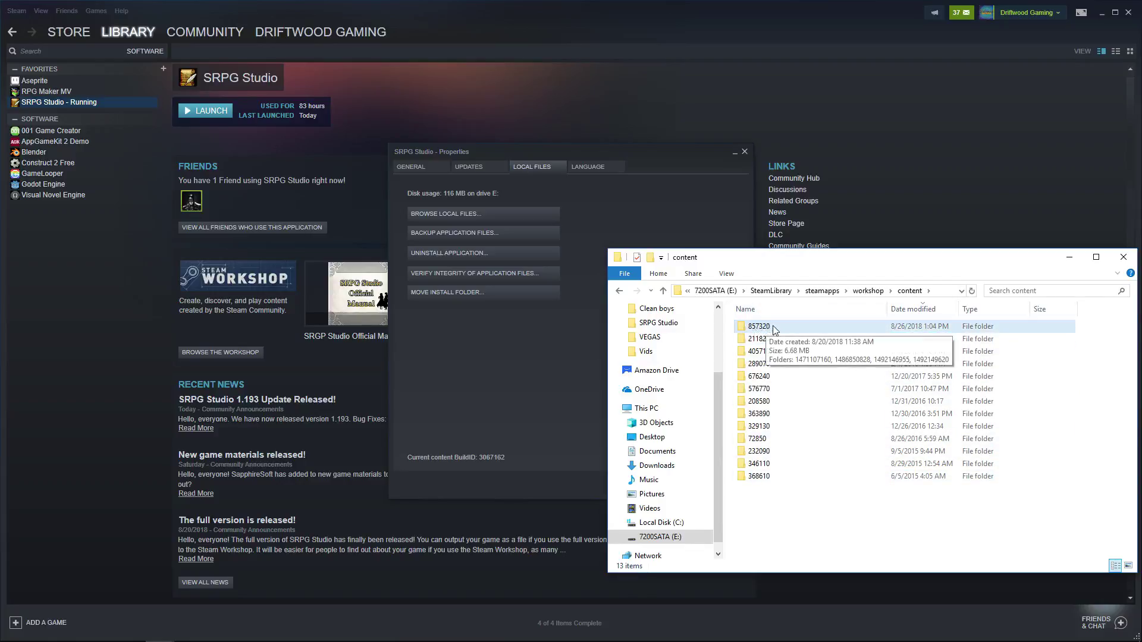
double_click(774, 328)
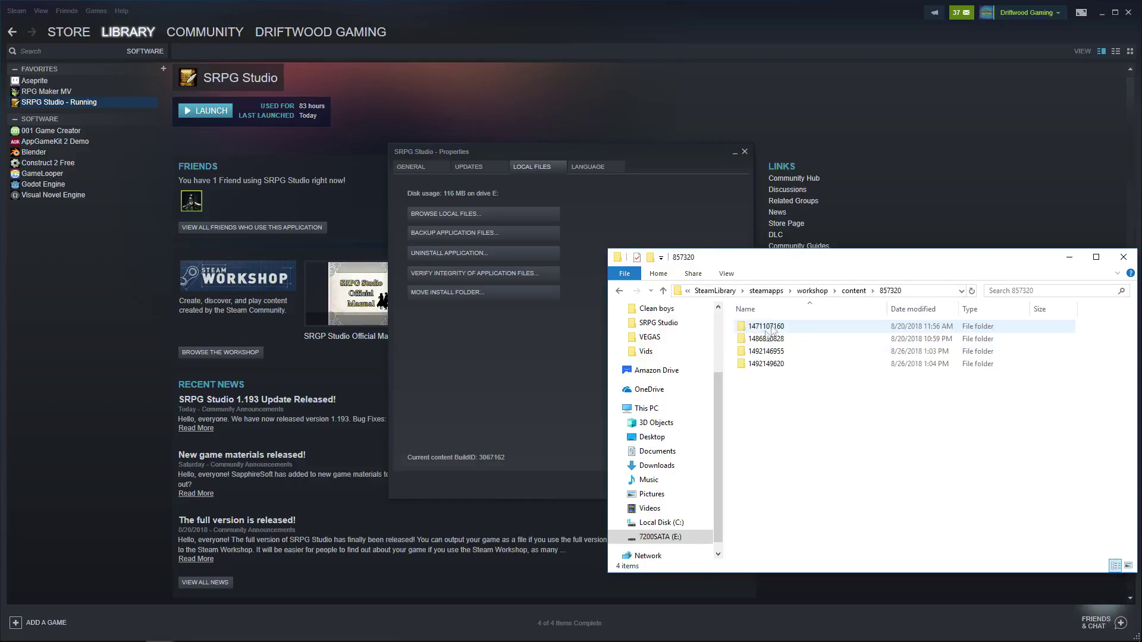
left_click(783, 341)
key("Down")
key("Down")
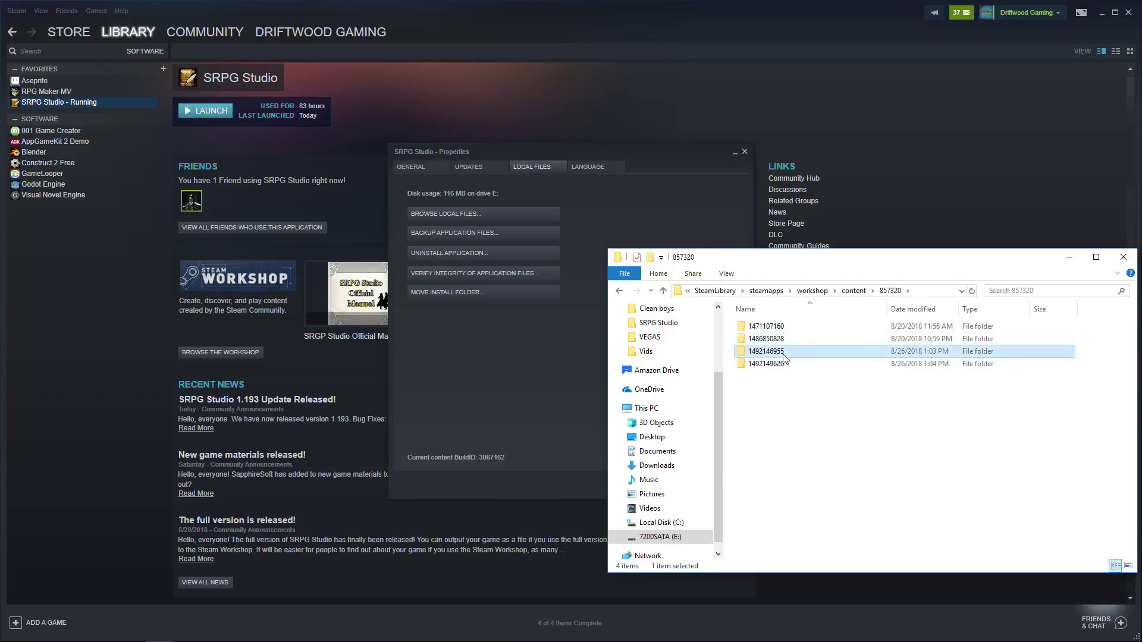
key("Up")
key("Up")
key("Up")
key("Down")
key("Down")
key("Down")
double_click(754, 327)
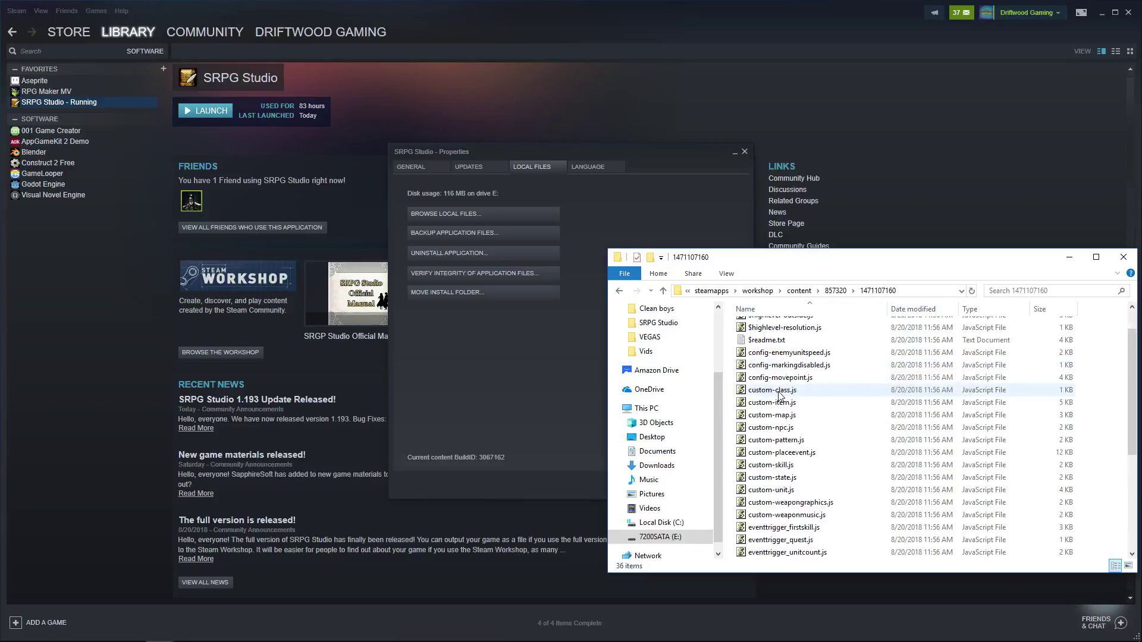
scroll(782, 395, "down", 6)
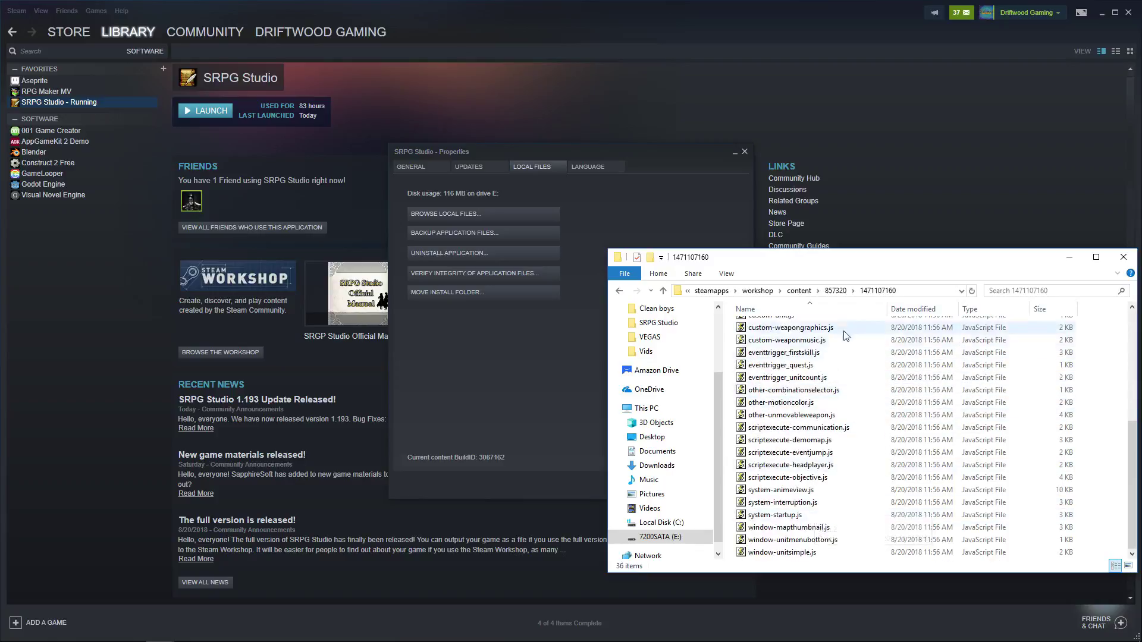
key("alt+Left")
double_click(807, 337)
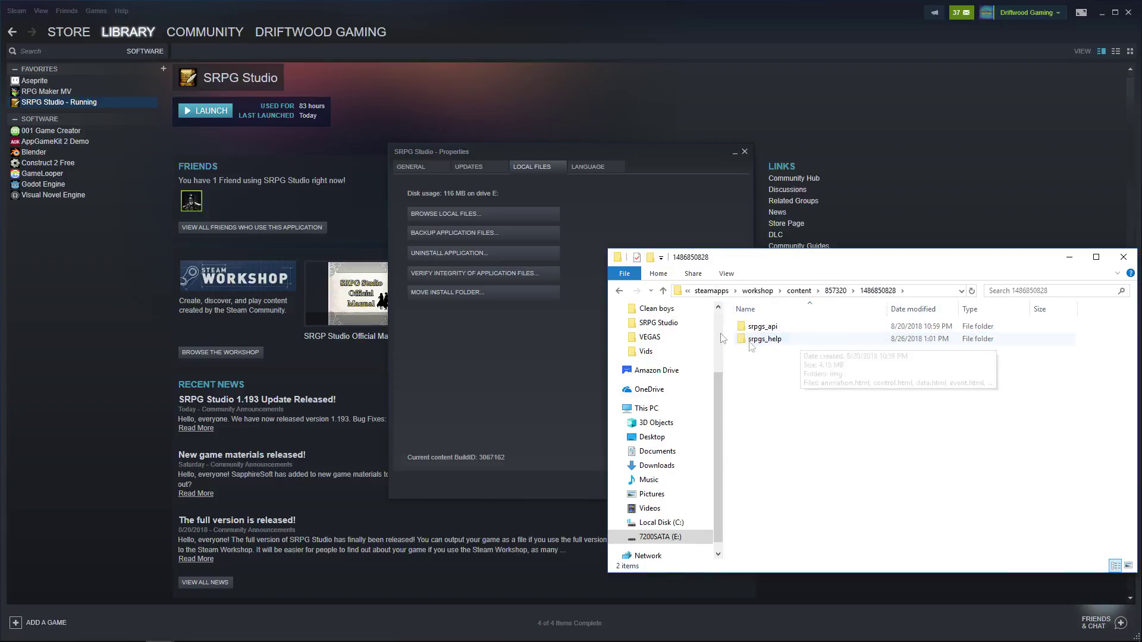
double_click(807, 338)
double_click(754, 326)
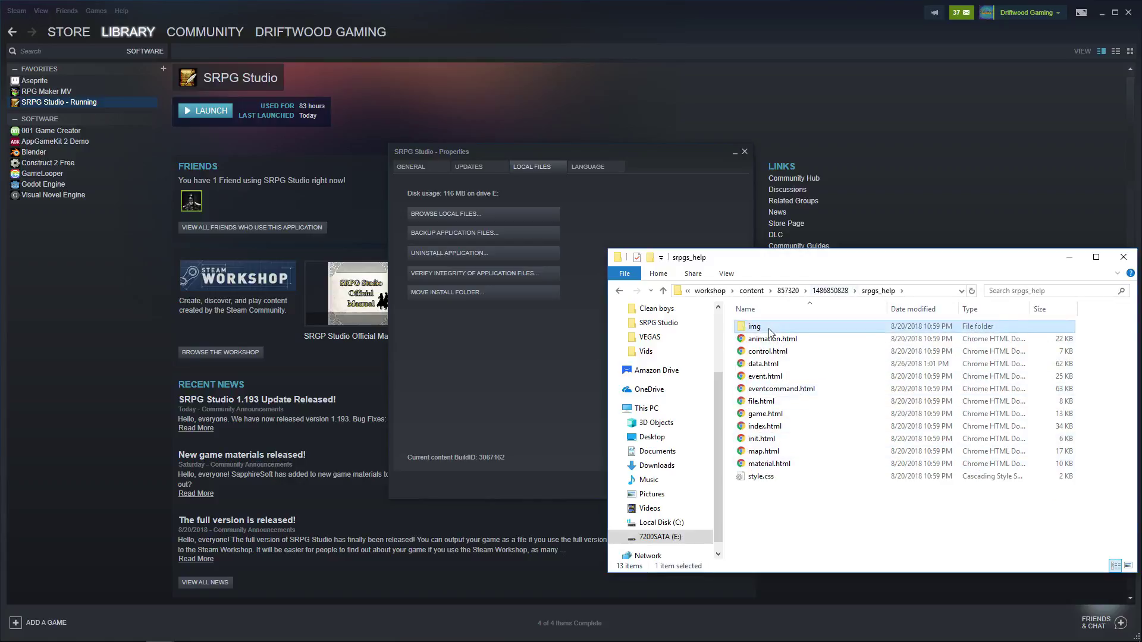
double_click(758, 352)
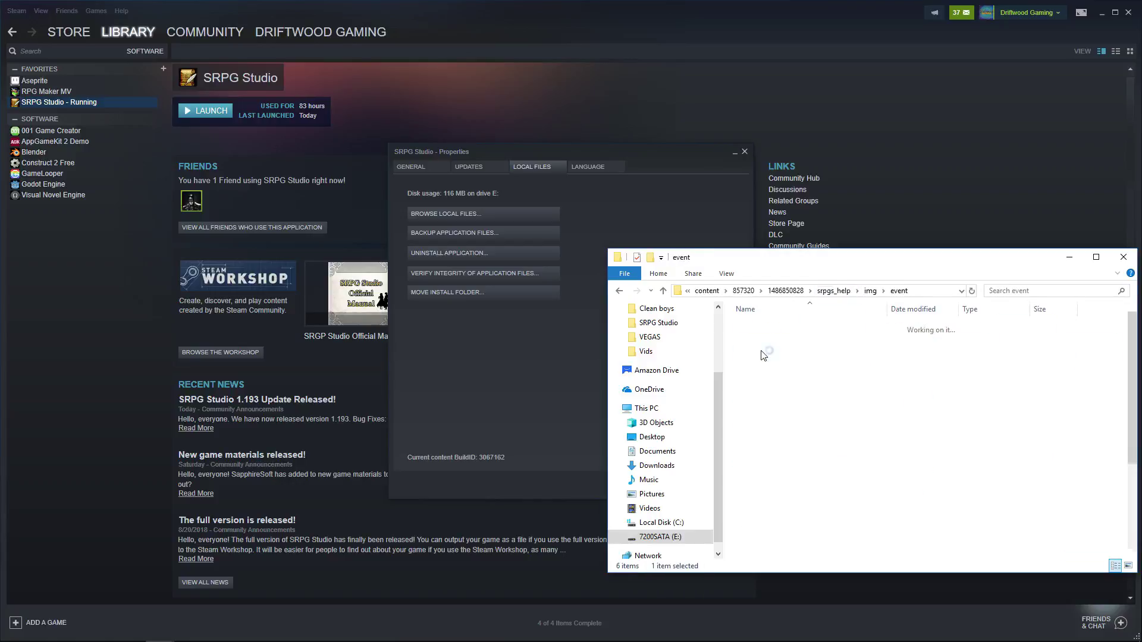
Visit the data screenshots folder through the breadcrumb and return to the img folder.
left_click(871, 291)
key("Left")
key("Return")
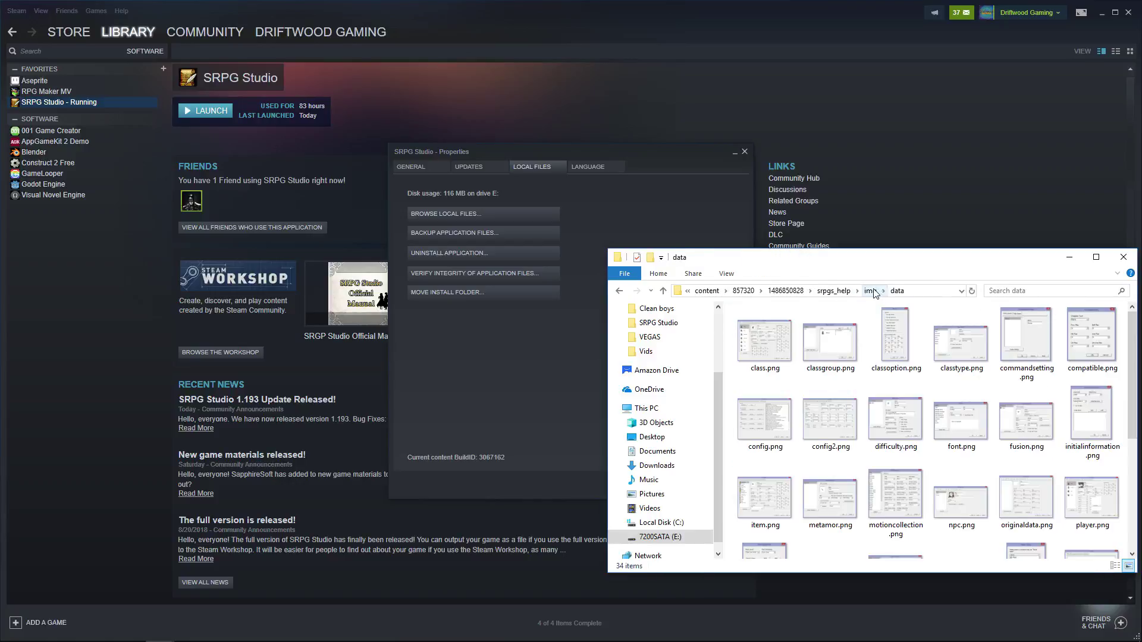
left_click(871, 291)
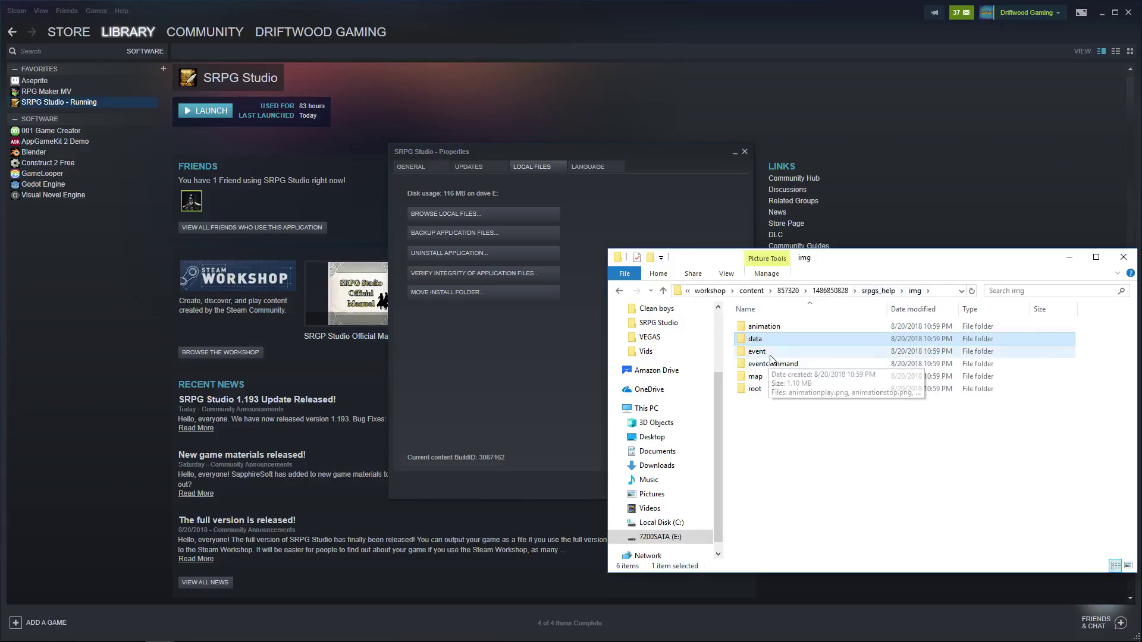
left_click(764, 390)
left_click(788, 290)
double_click(785, 339)
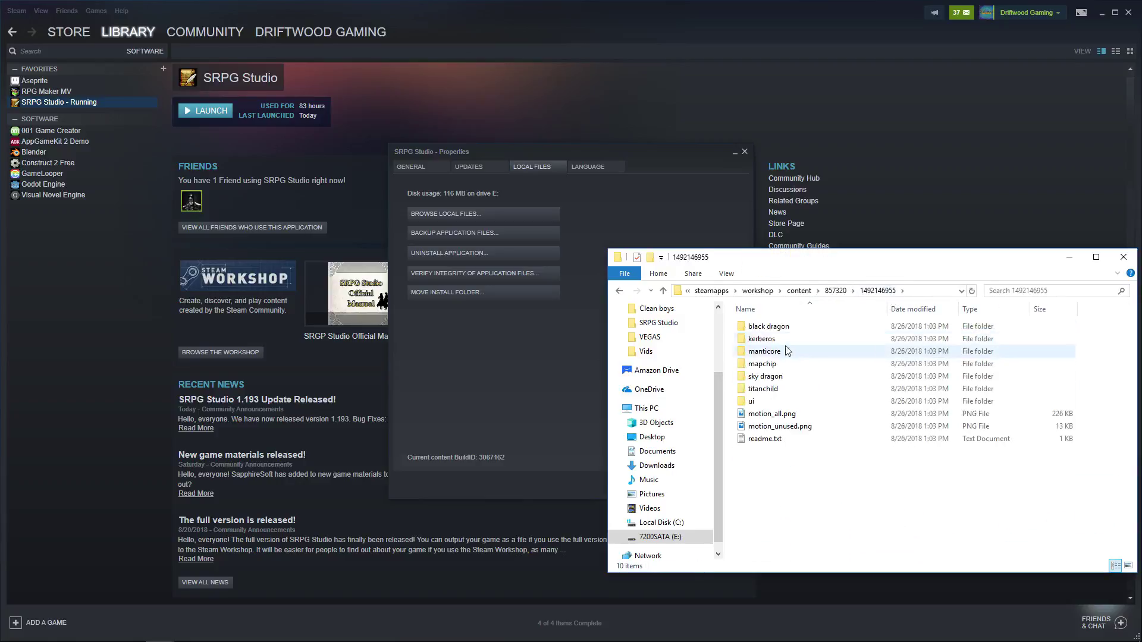
double_click(787, 330)
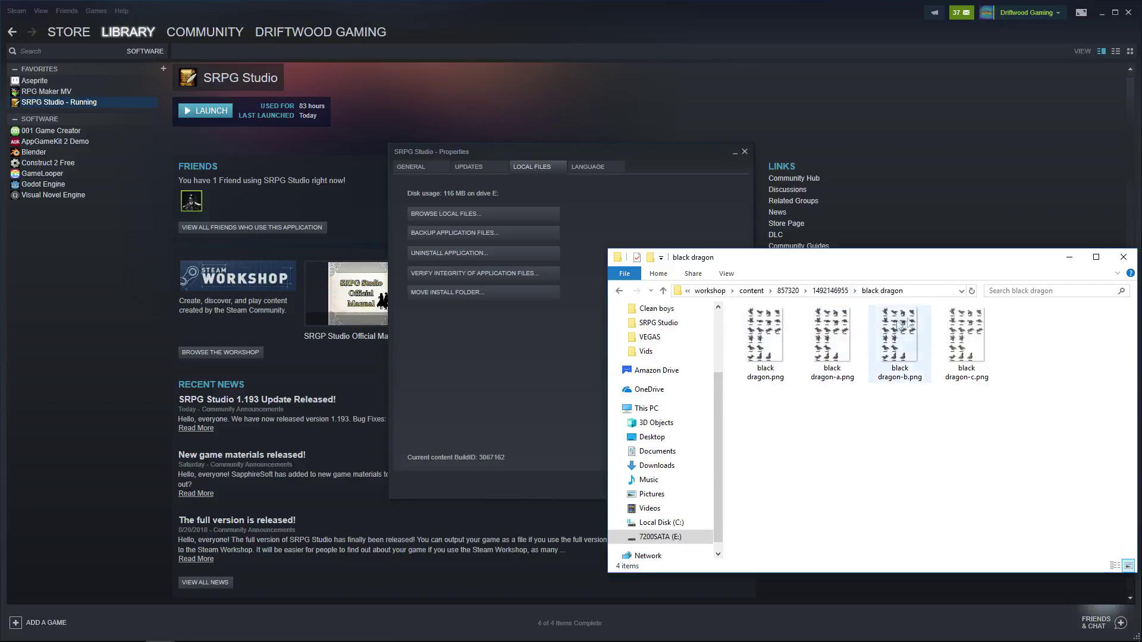
left_click(830, 291)
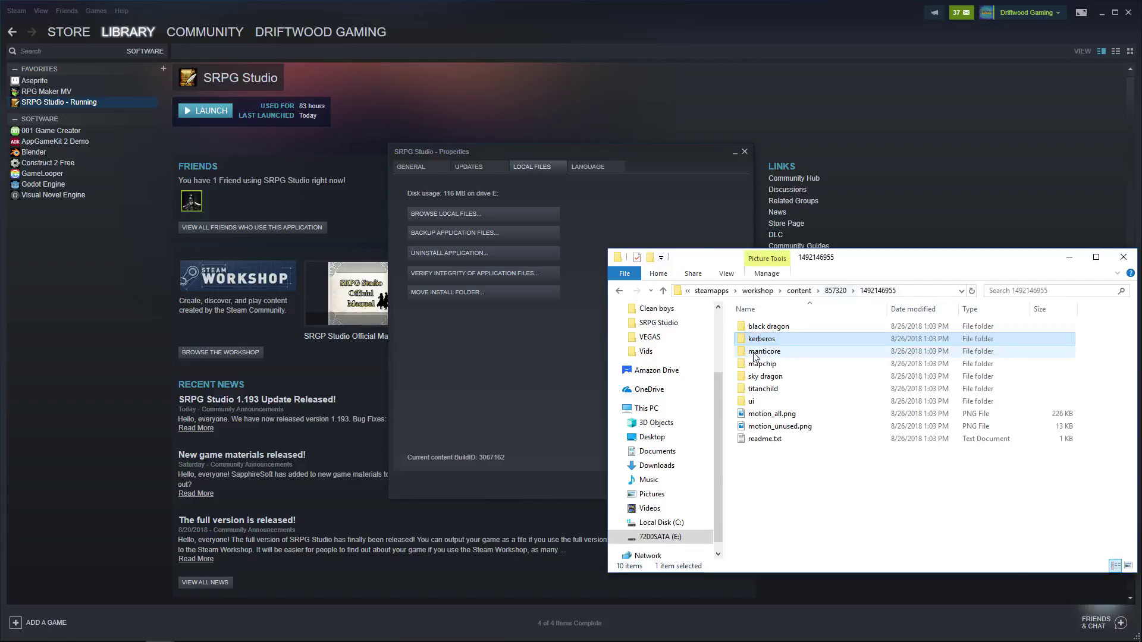
double_click(764, 343)
left_click(830, 291)
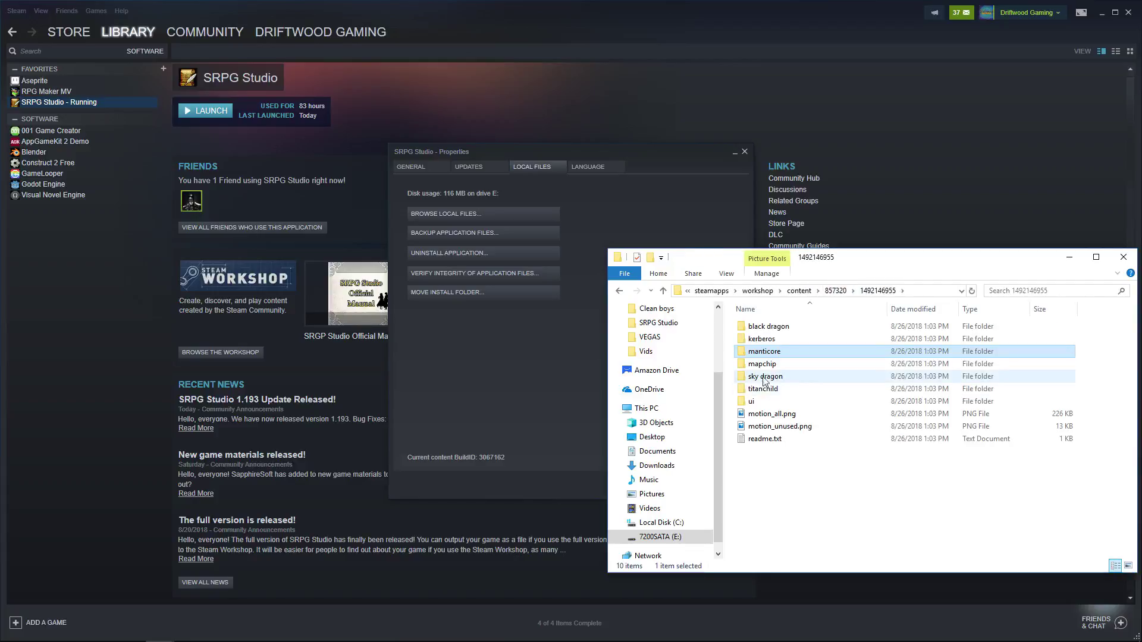
double_click(767, 370)
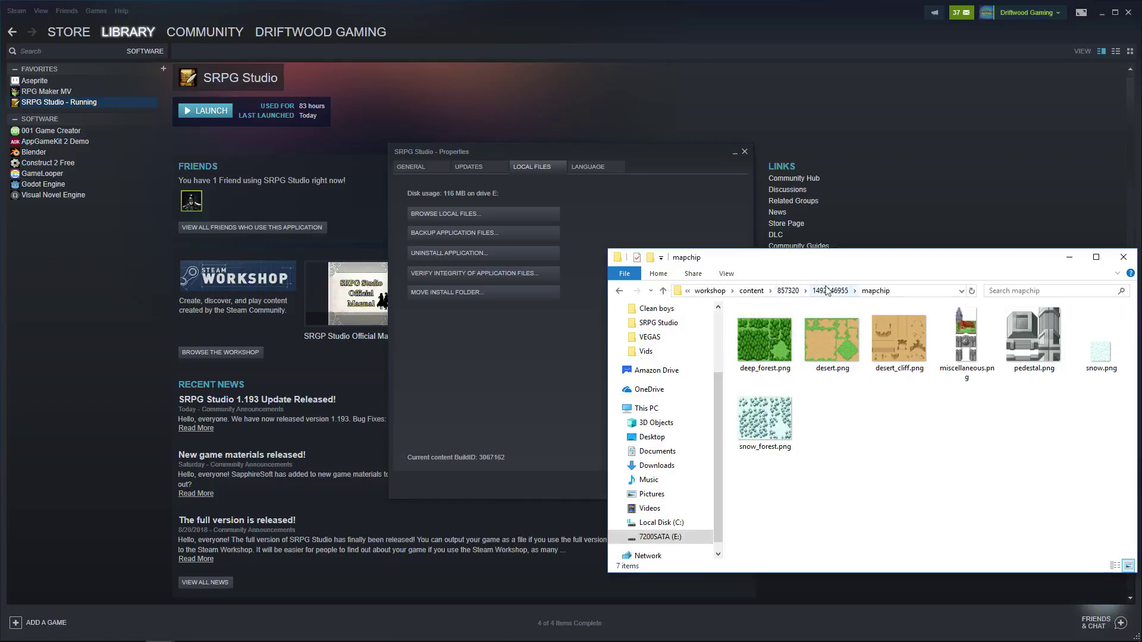
left_click(830, 291)
double_click(764, 376)
left_click(877, 291)
double_click(751, 401)
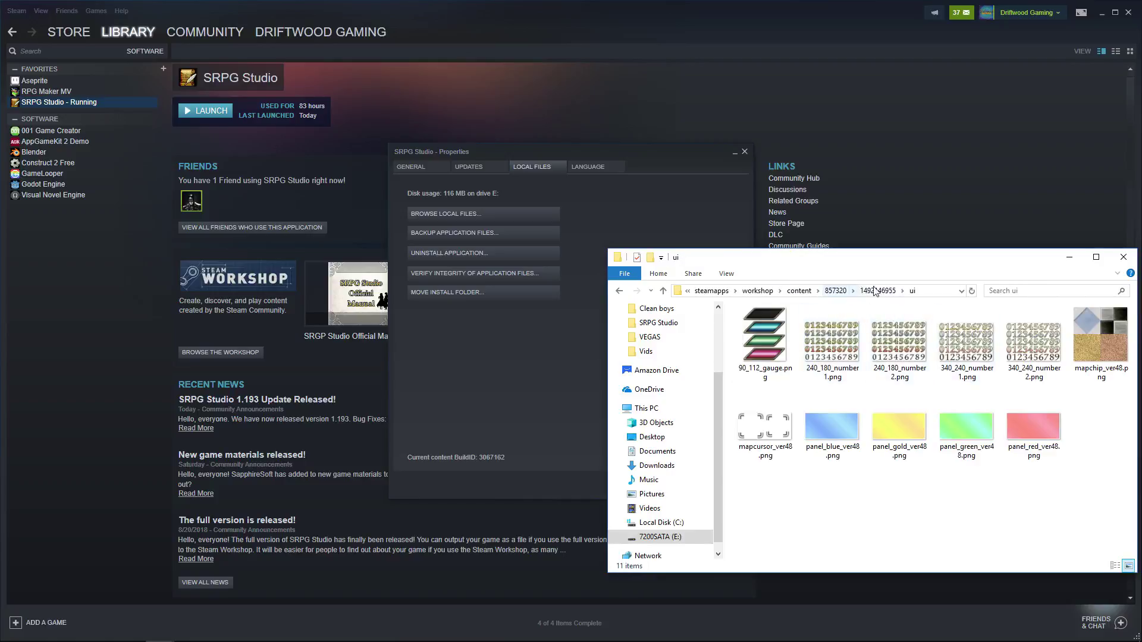
left_click(878, 291)
right_click(797, 476)
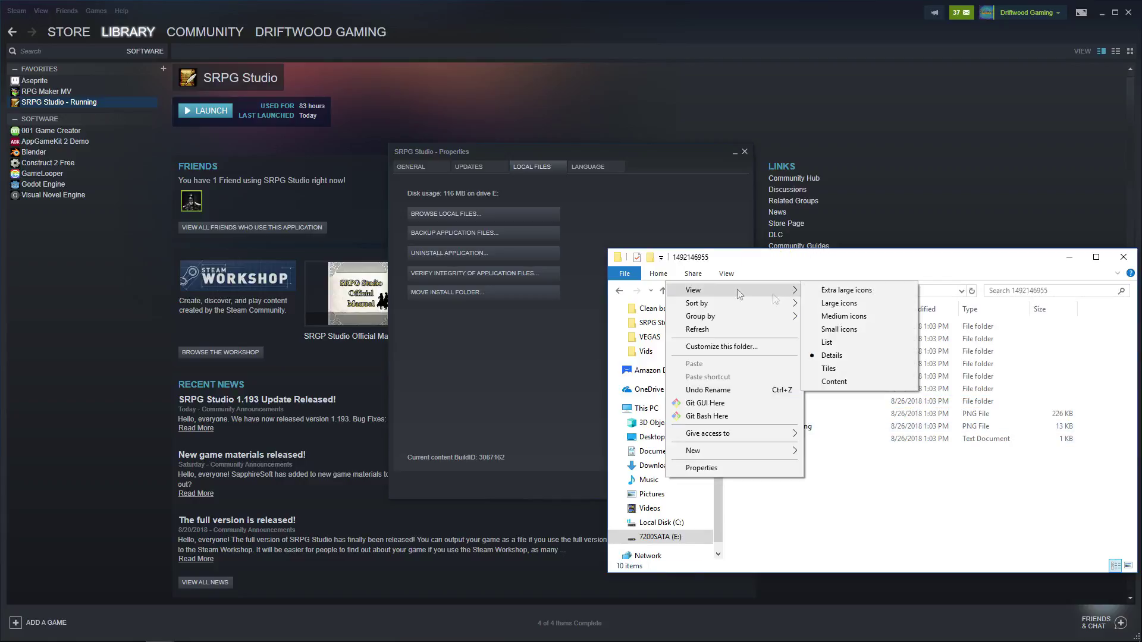
left_click(844, 319)
left_click(831, 419)
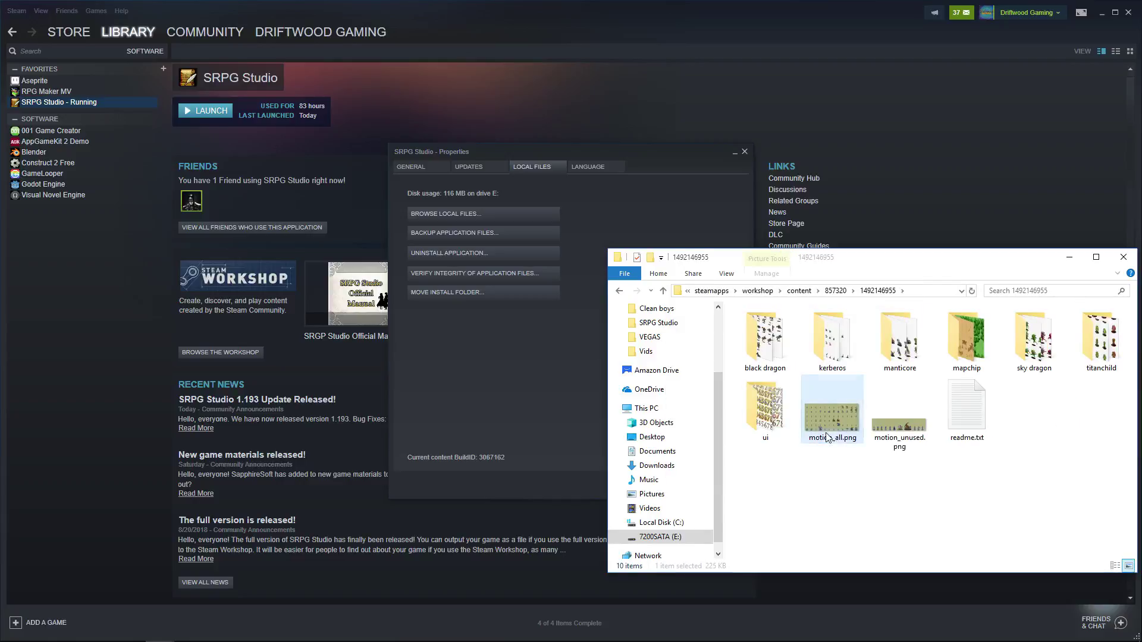
key("alt+Left")
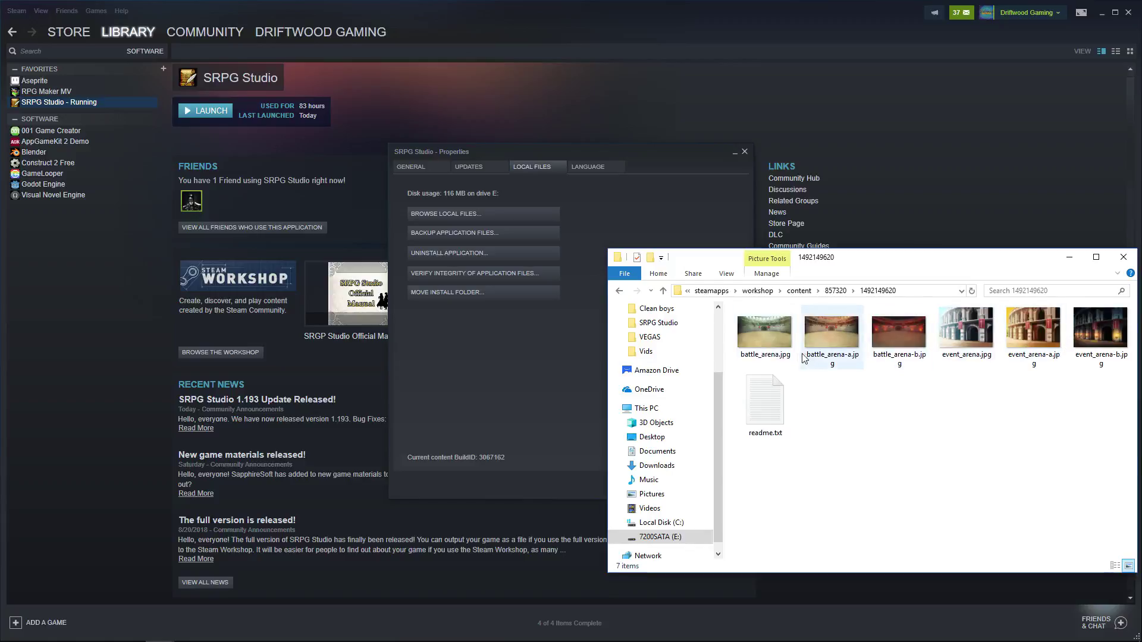
left_click_drag(728, 305, 1106, 345)
right_click(920, 321)
left_click(967, 556)
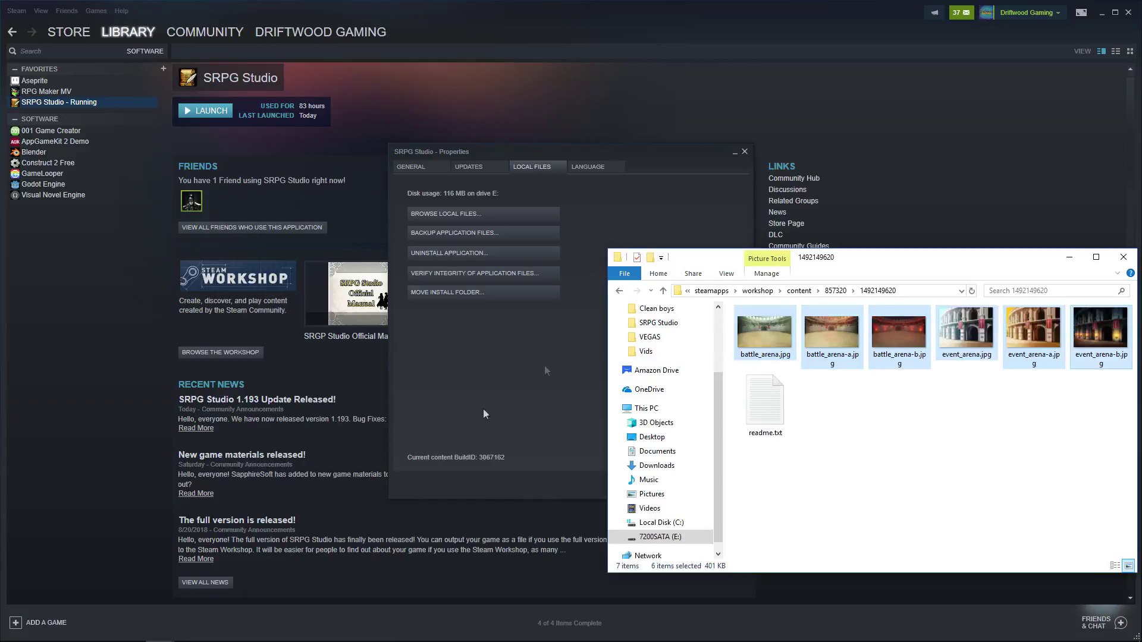
key("alt+Tab")
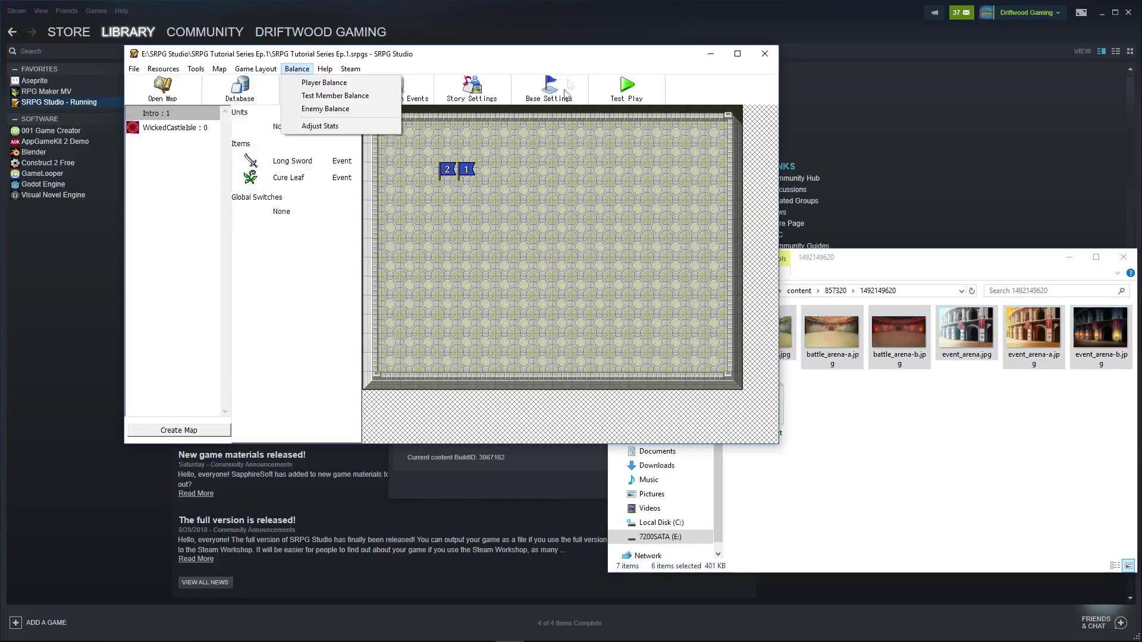
Open the Graphics resources and select the Original screenback category.
left_click(166, 70)
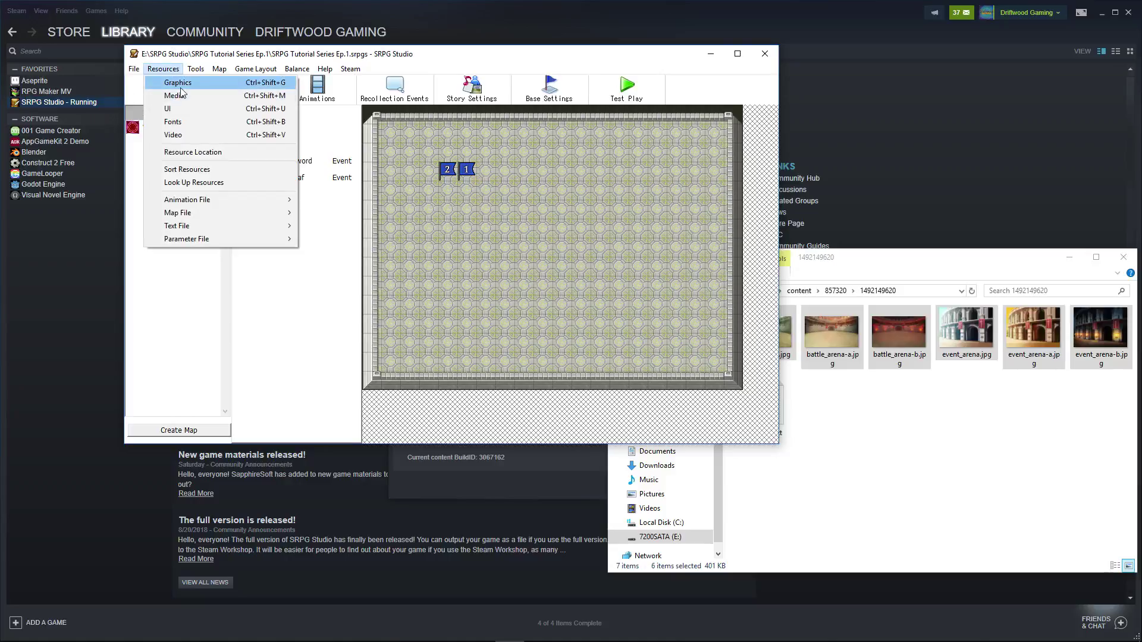
left_click(179, 83)
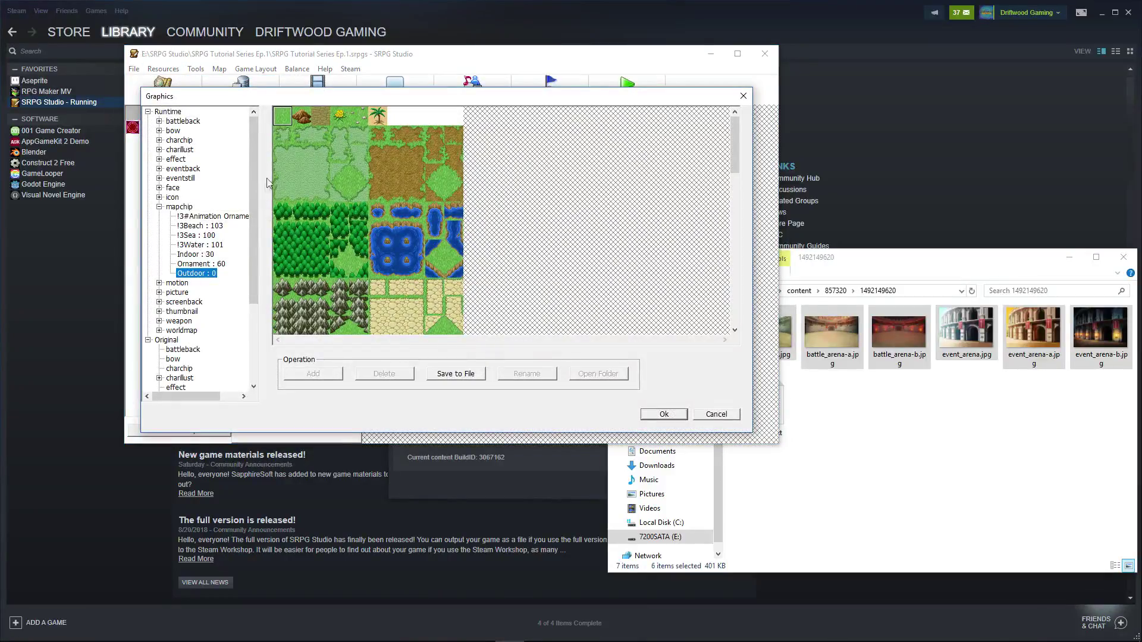
scroll(192, 238, "down", 4)
left_click(191, 236)
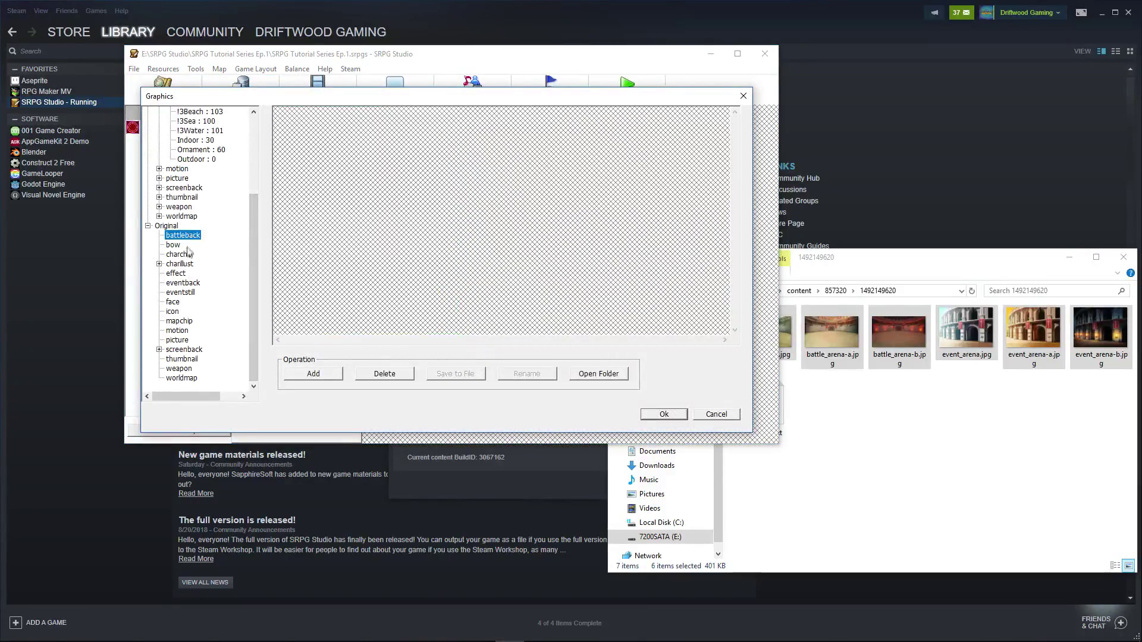
left_click(182, 256)
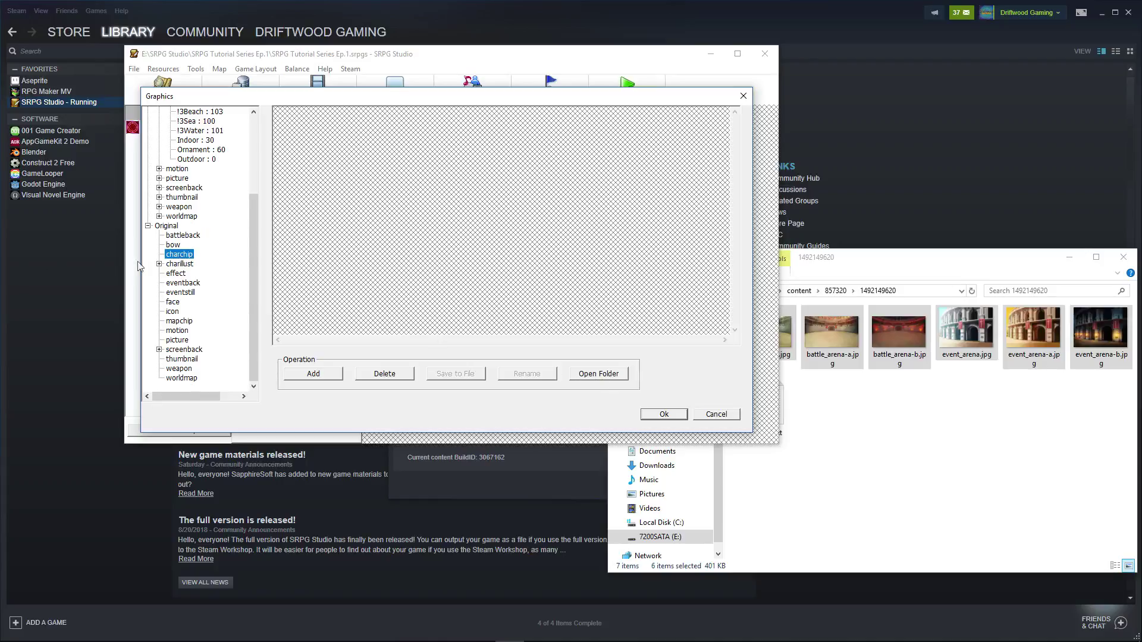
left_click(178, 264)
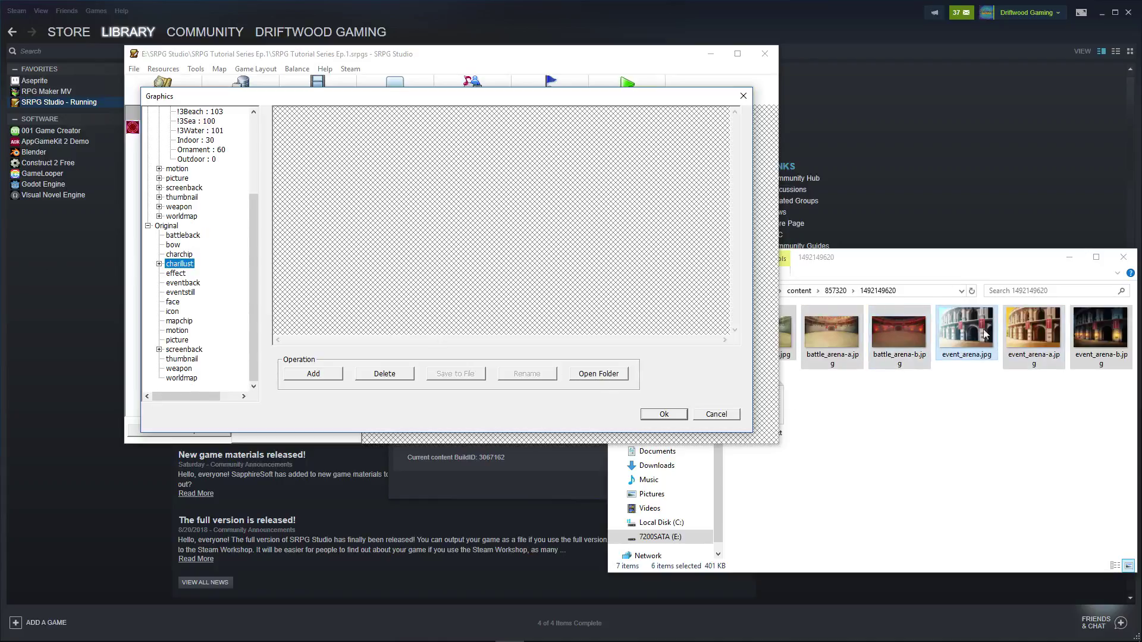
left_click(185, 351)
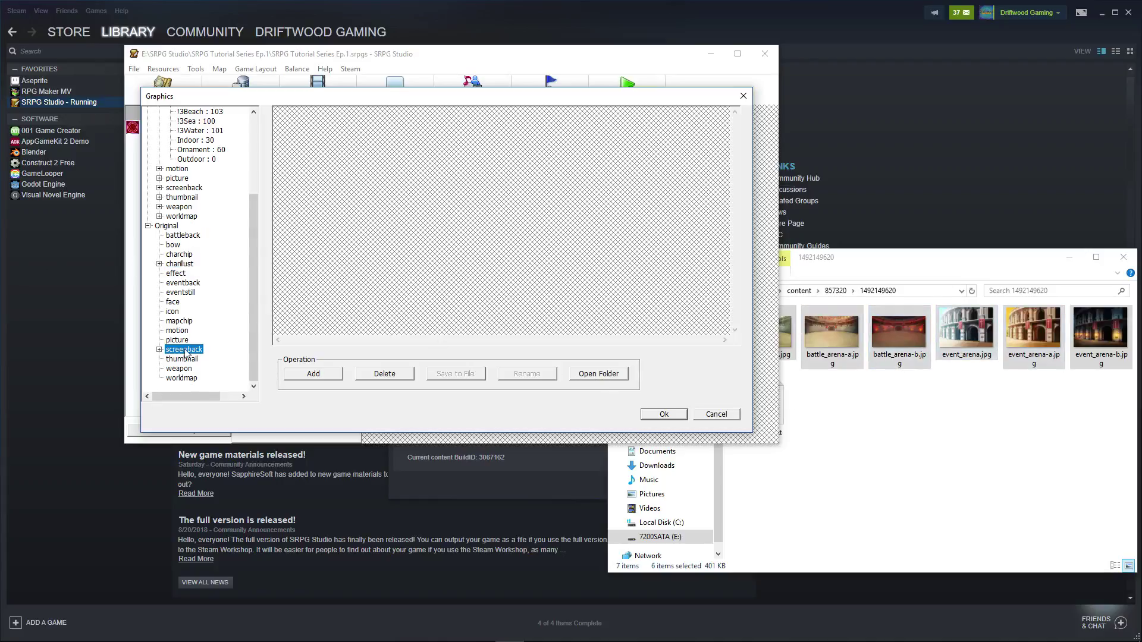
Paste the six copied arena images into the screenback folder on disk.
left_click(598, 374)
left_click_drag(870, 251, 462, 214)
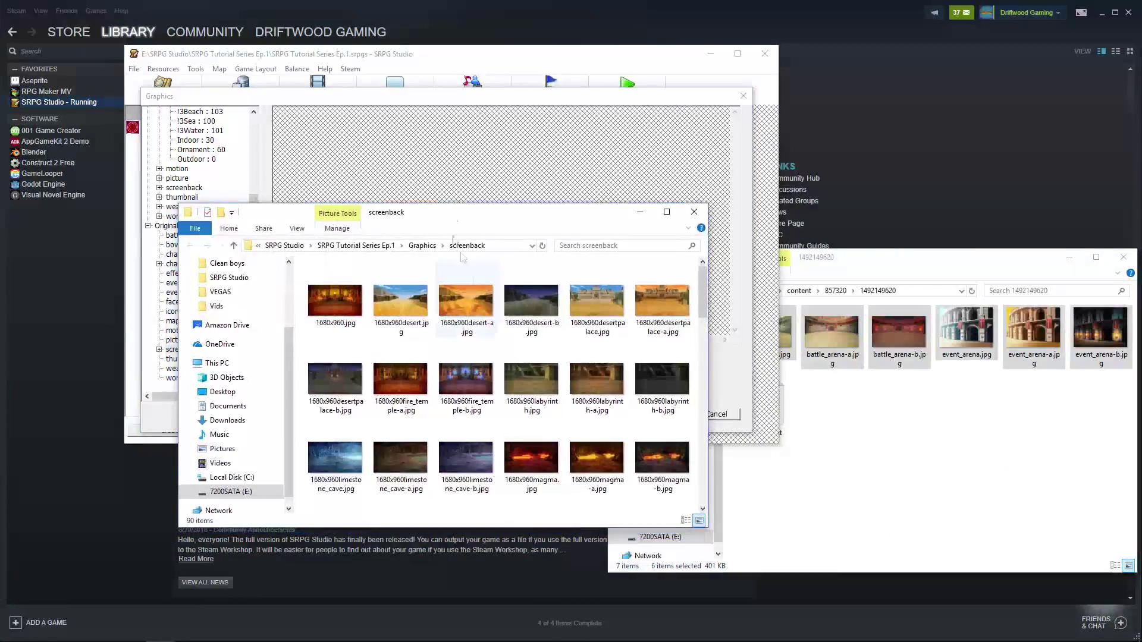
key("ctrl+v")
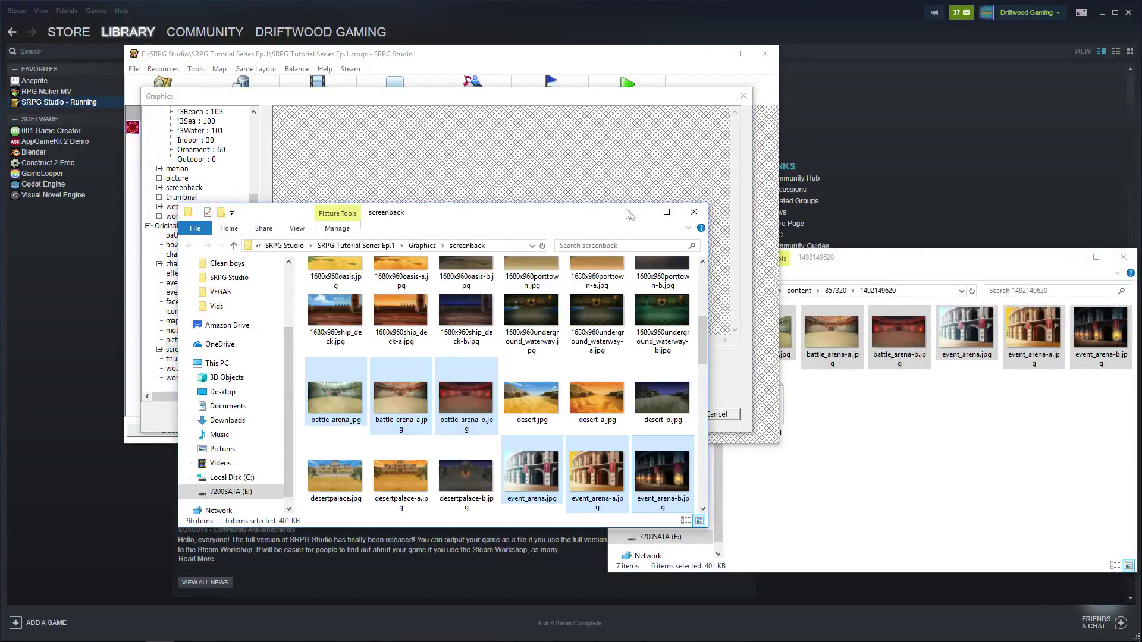
left_click(637, 214)
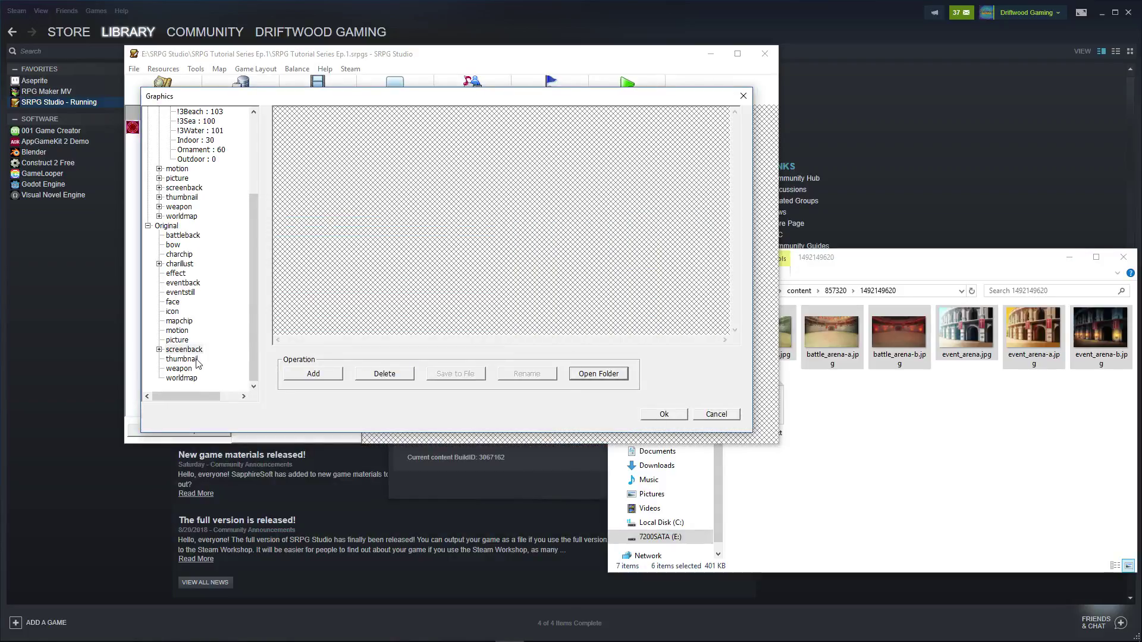
left_click(189, 351)
Add battle_arena and event_arena as new screenback graphics.
left_click(313, 374)
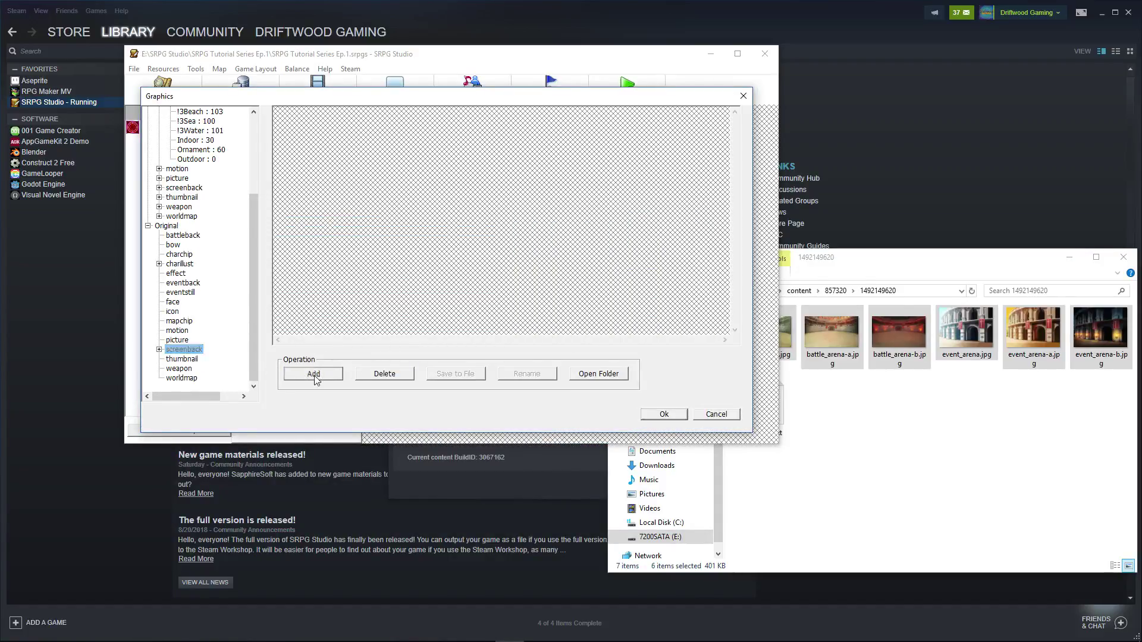
left_click(180, 151)
left_click(224, 154, "shift")
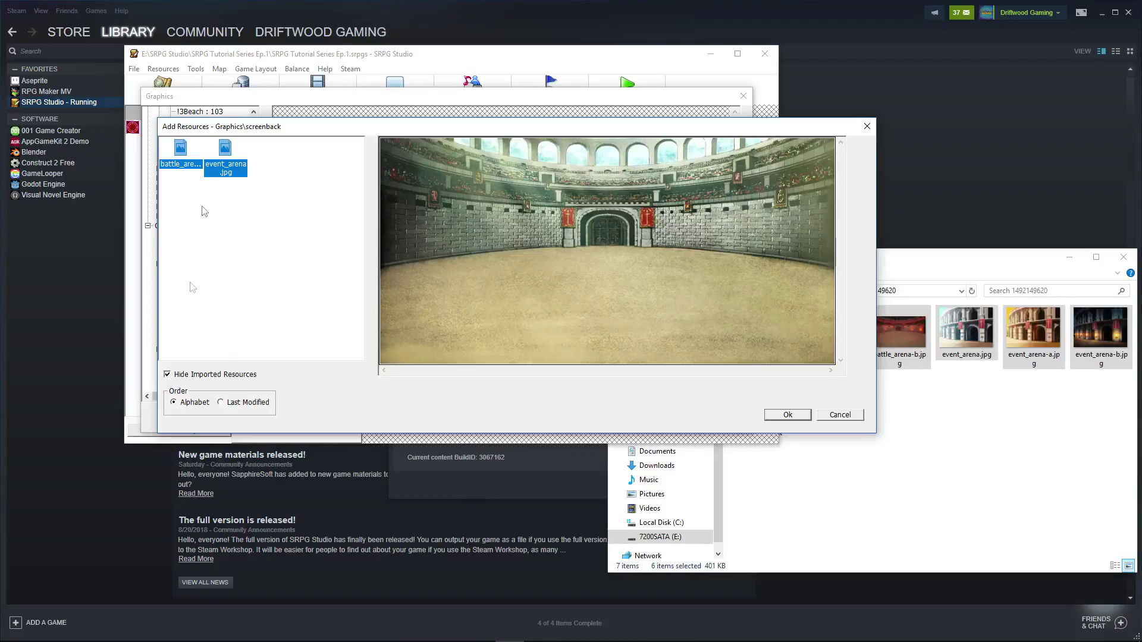
left_click(786, 416)
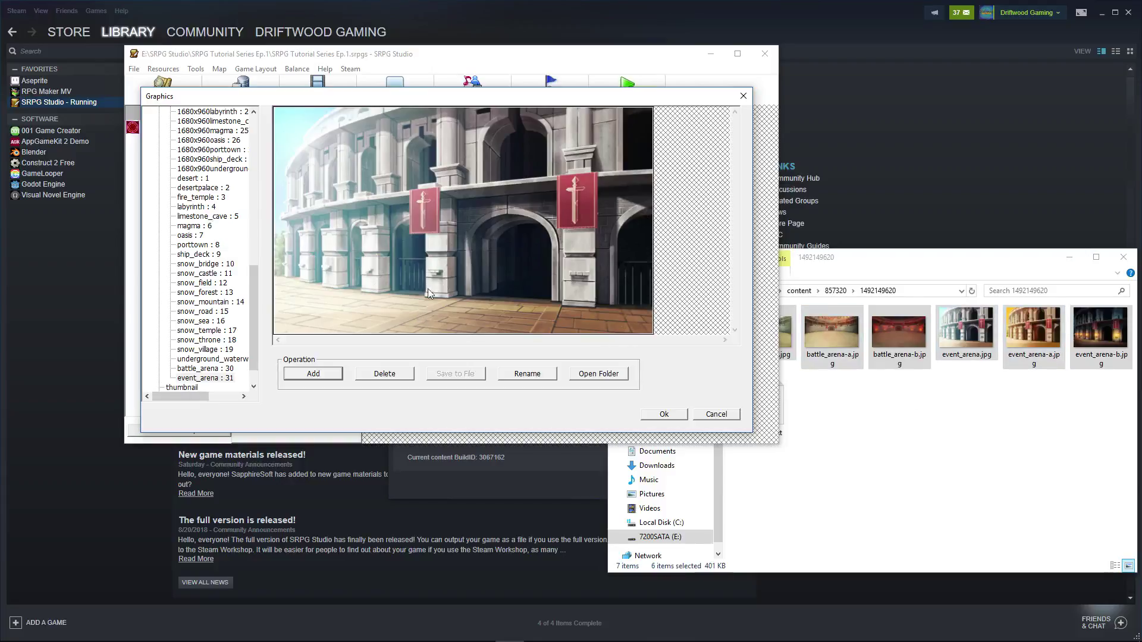
Preview the daytime and torch-lit variants of battle_arena : 30 and event_arena : 31.
left_click(471, 214)
key("Up")
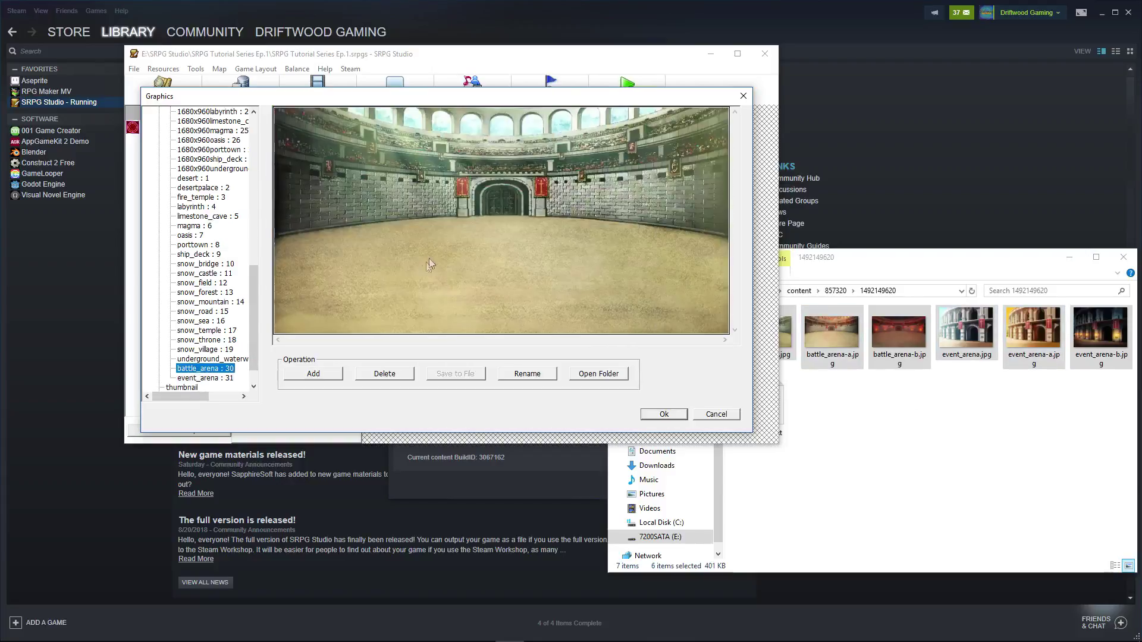
left_click(429, 255)
left_click(422, 232)
left_click(850, 257)
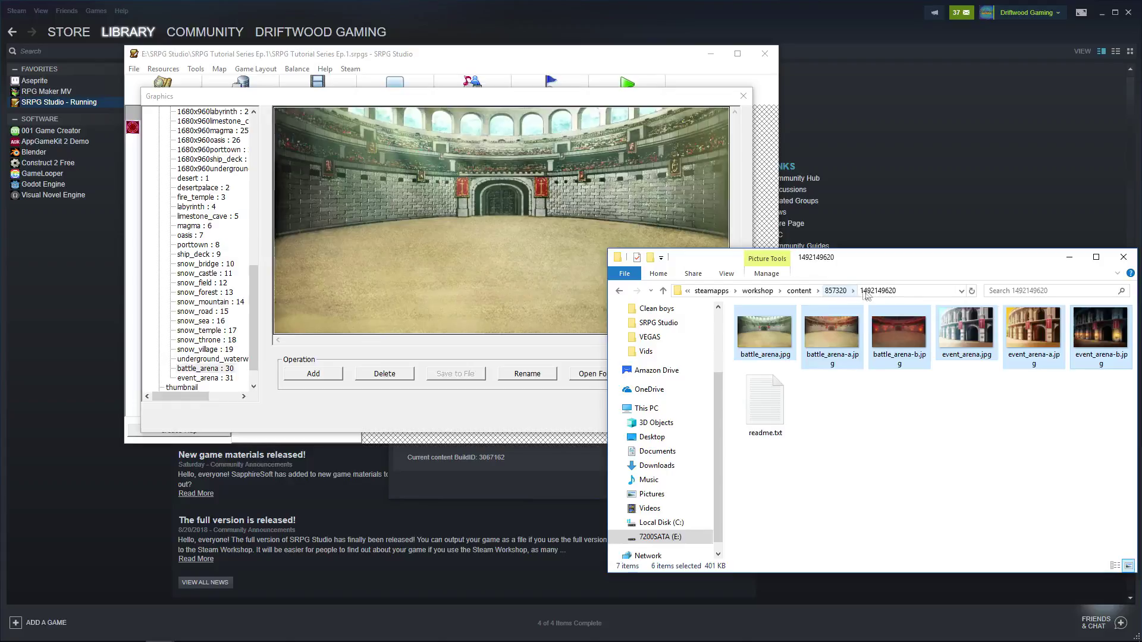
left_click(836, 290)
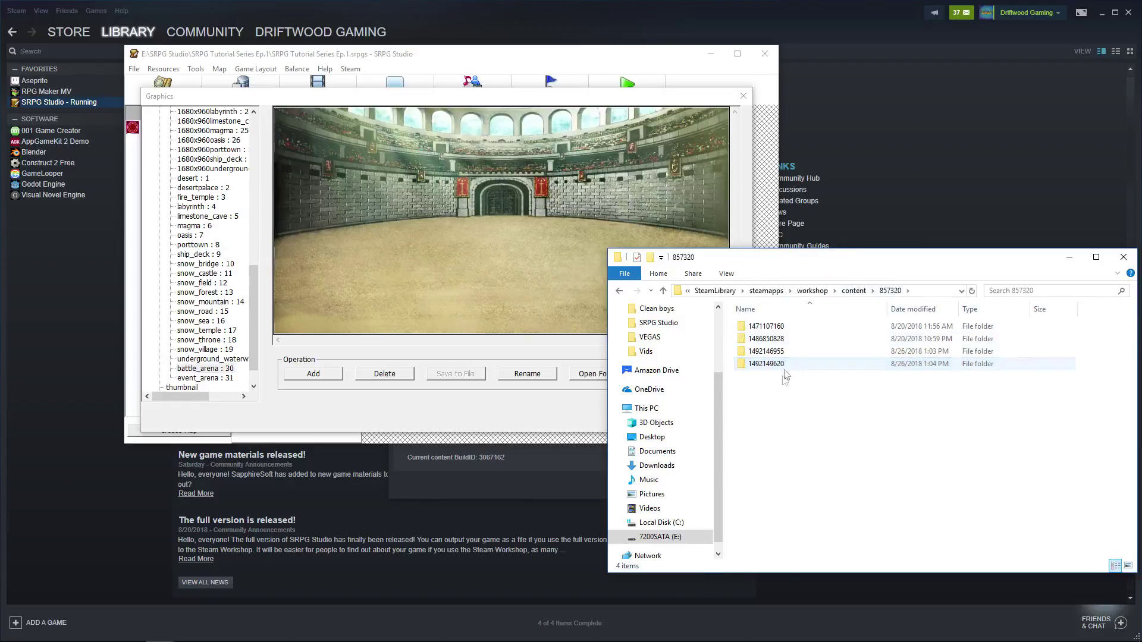
double_click(773, 326)
left_click(837, 292)
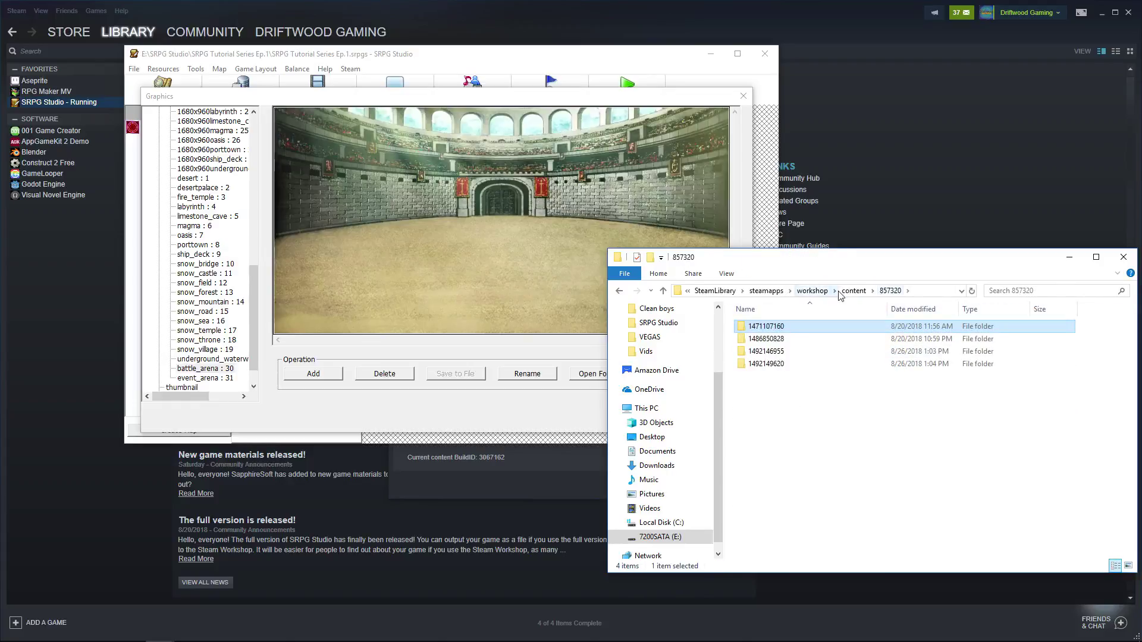